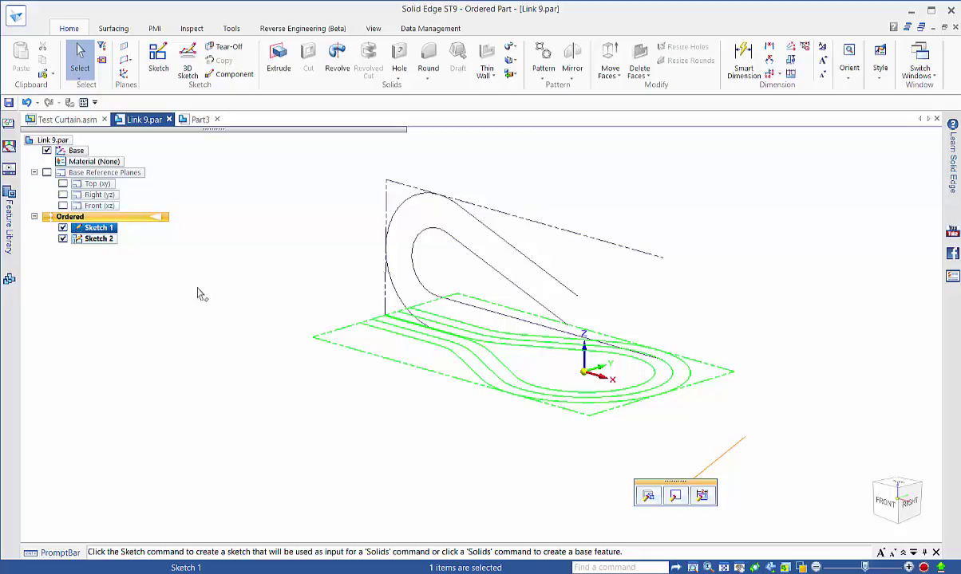
Examine the dimensions of Sketch 1 and Sketch 2 in Link 9.par
double_click(97, 228)
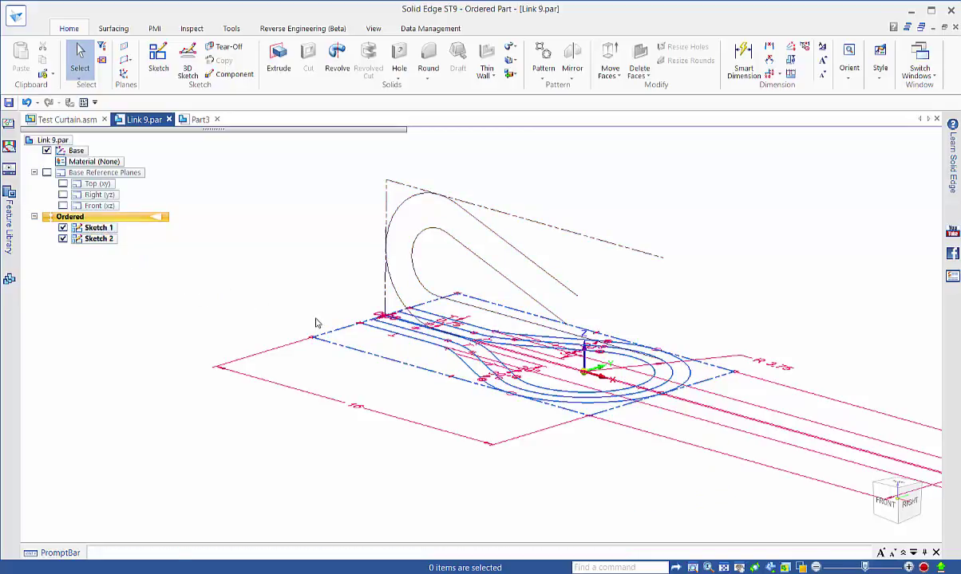
middle_click_drag(317, 322, 304, 368)
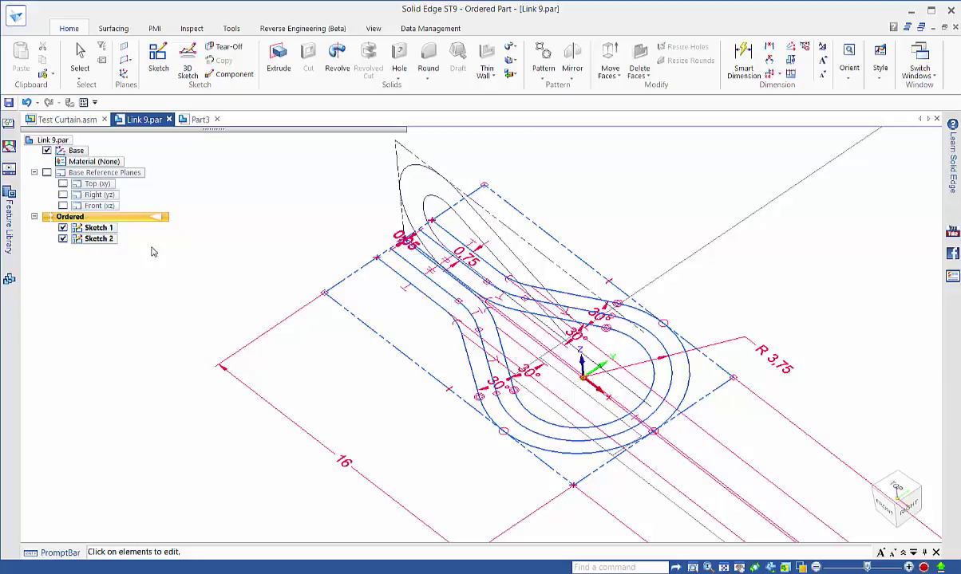
left_click(104, 239)
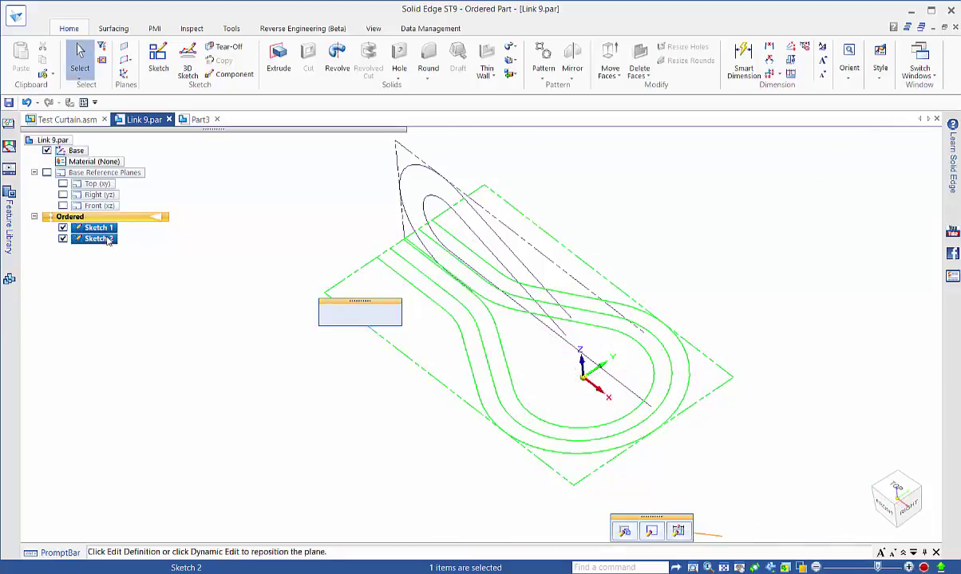
left_click(159, 284)
middle_click_drag(264, 381, 285, 307)
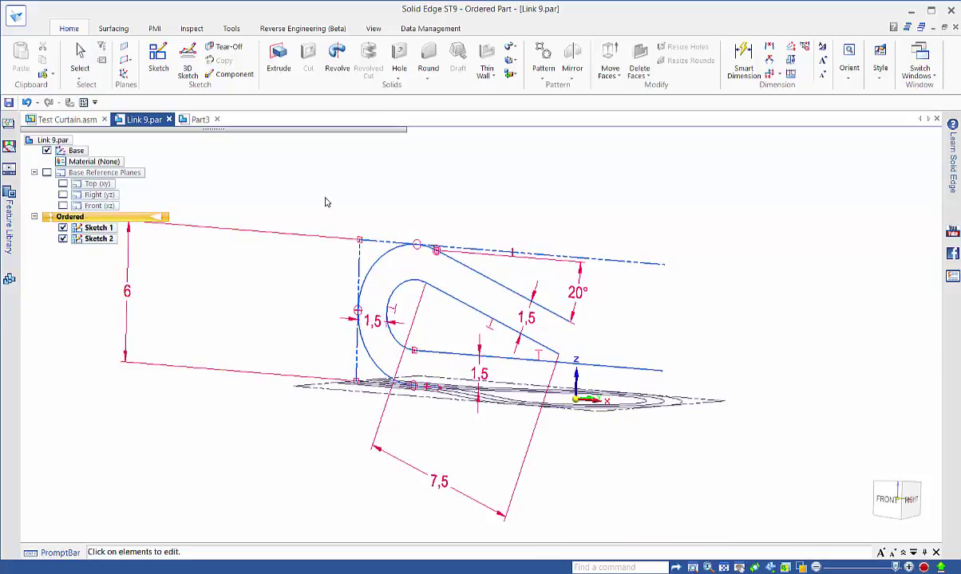
In Part3, draw a 1.5 mm diameter circle on the front (XZ) plane, centred on the X axis about 4.15 mm from the origin
left_click(199, 122)
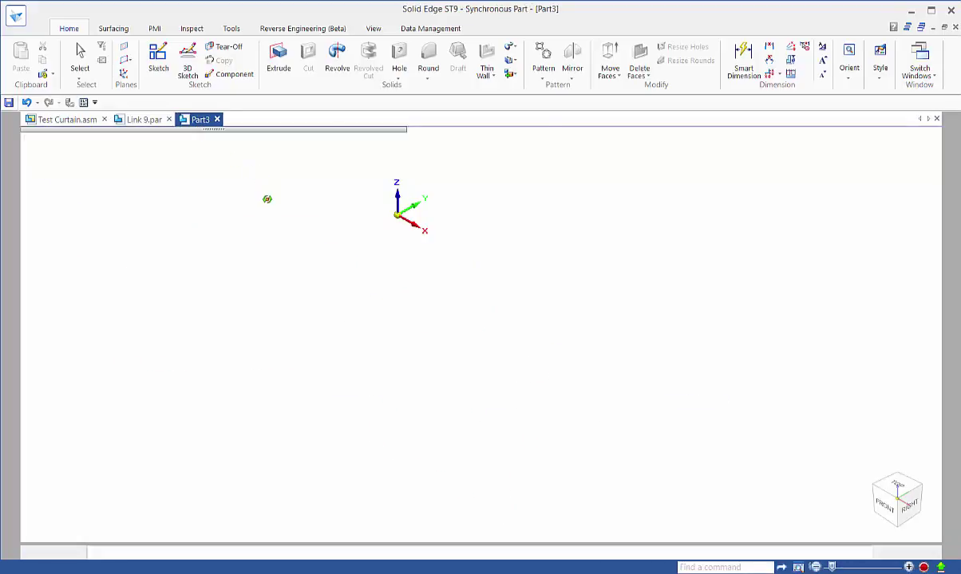
middle_click_drag(312, 320, 349, 265)
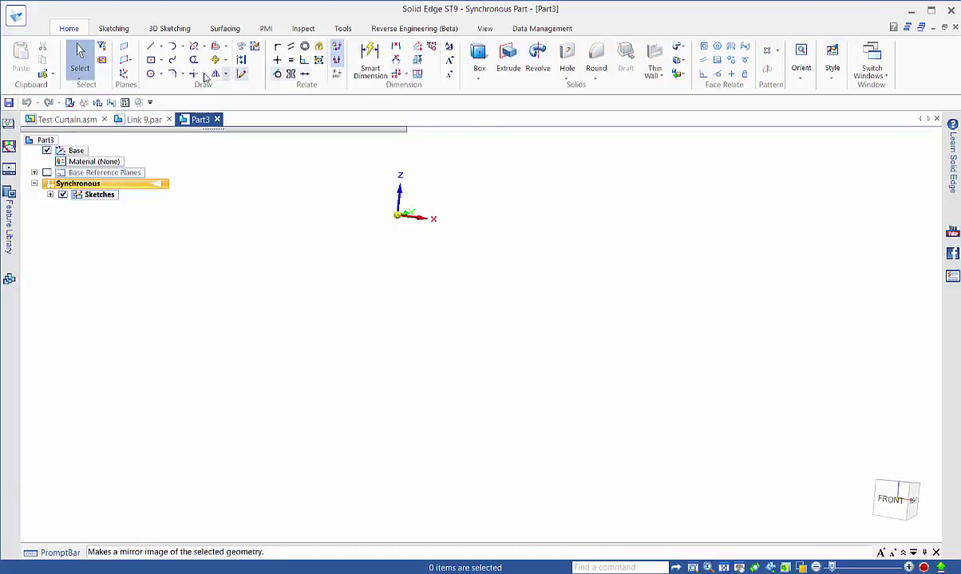
left_click(150, 74)
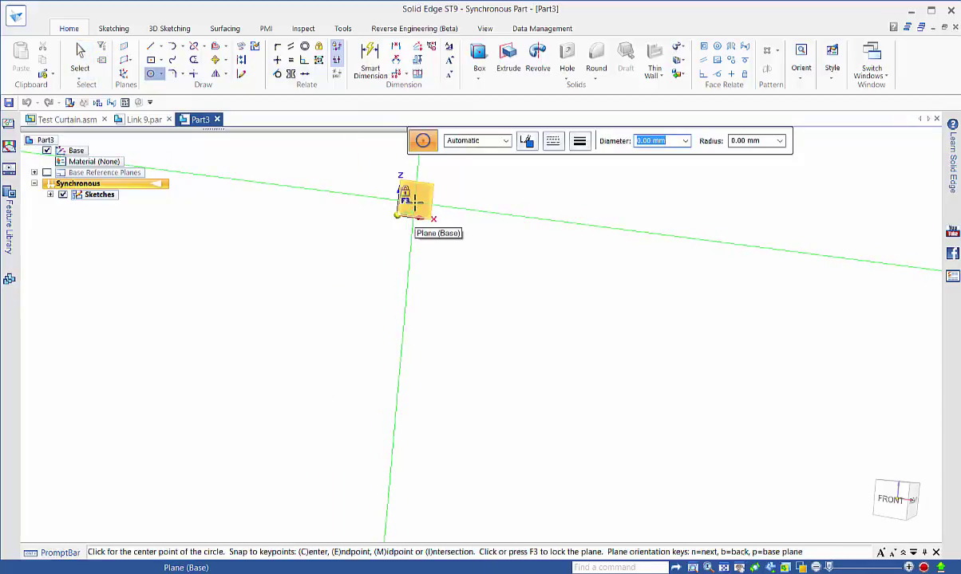
key("F3")
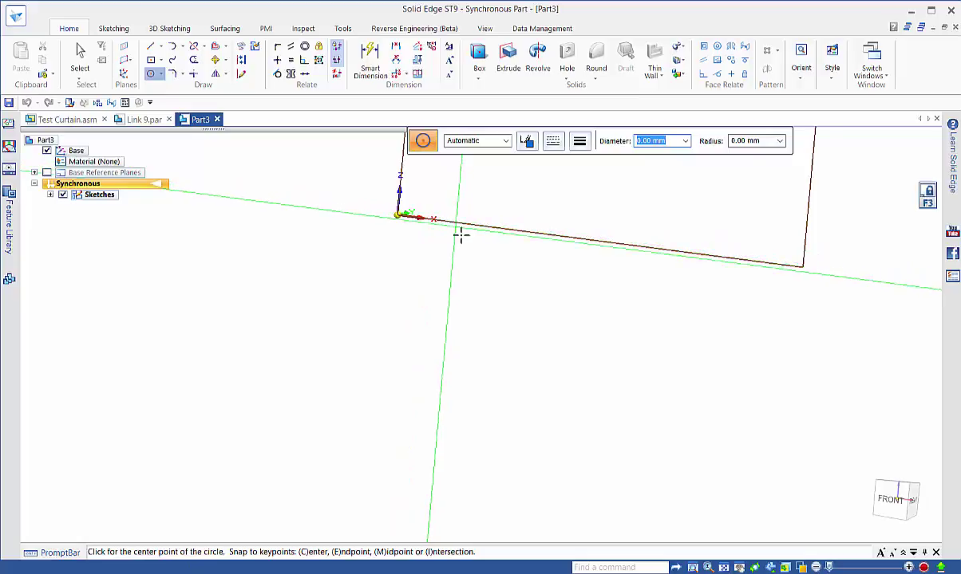
key("ctrl+h")
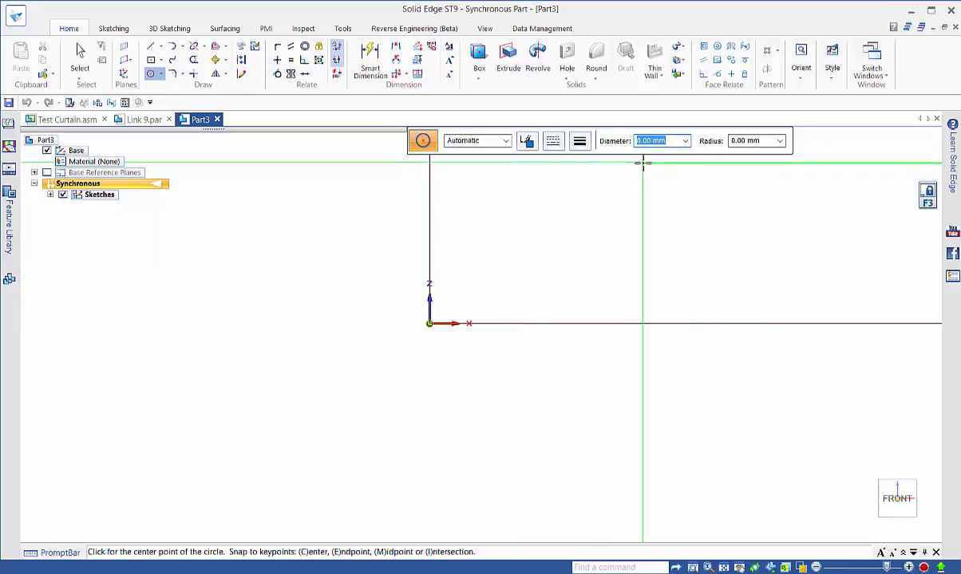
type("1.5")
key("Tab")
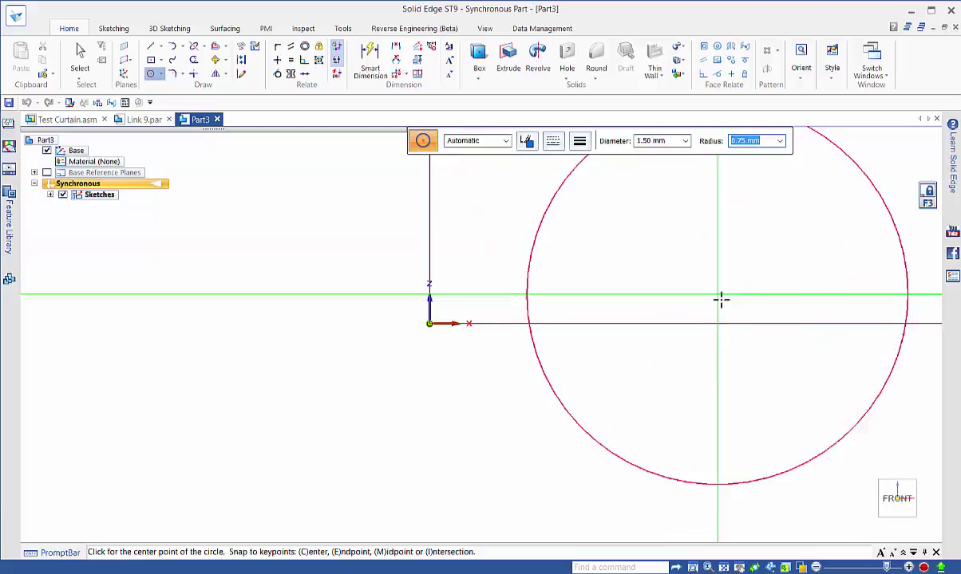
scroll(720, 300, "down", 3)
middle_click_drag(793, 359, 482, 345, "shift")
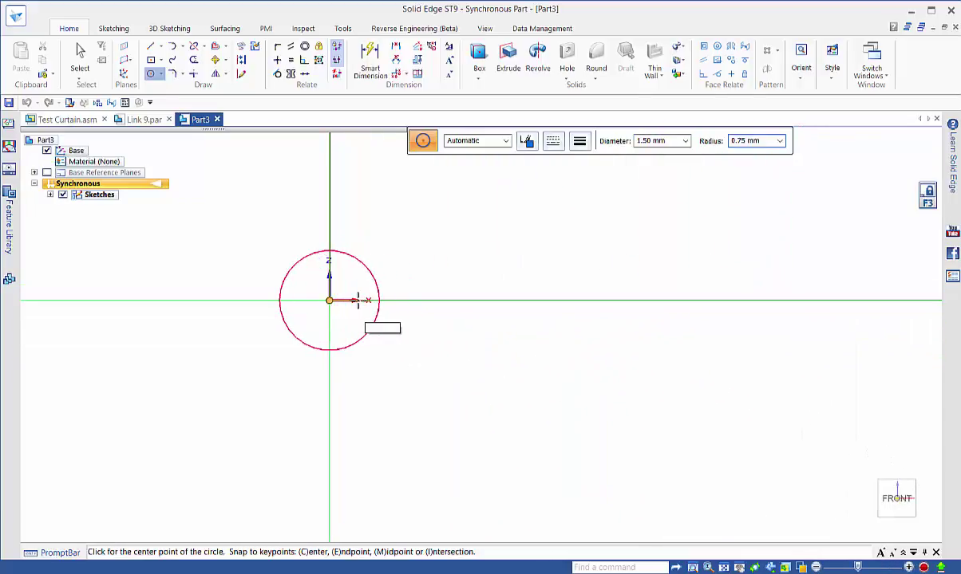
left_click(329, 300)
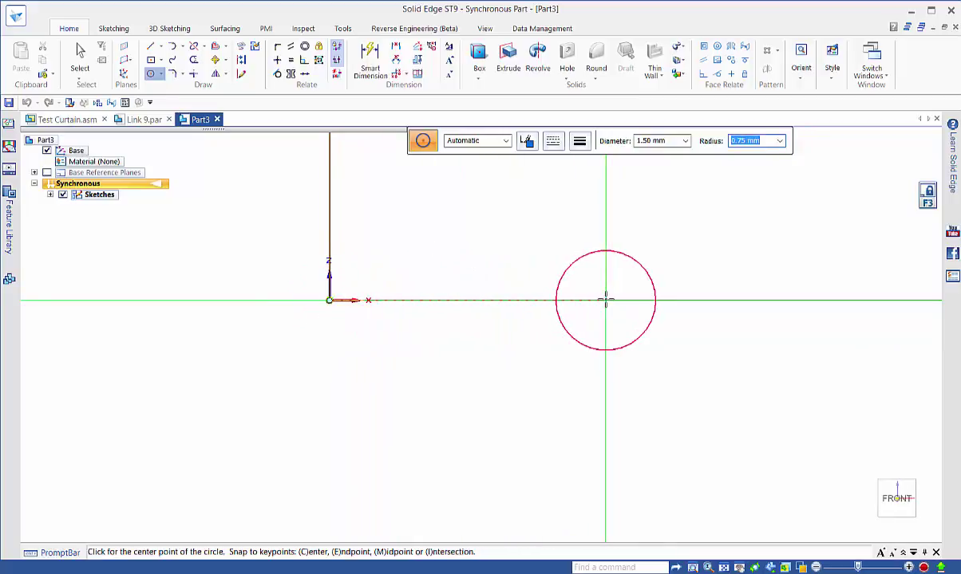
left_click(605, 300)
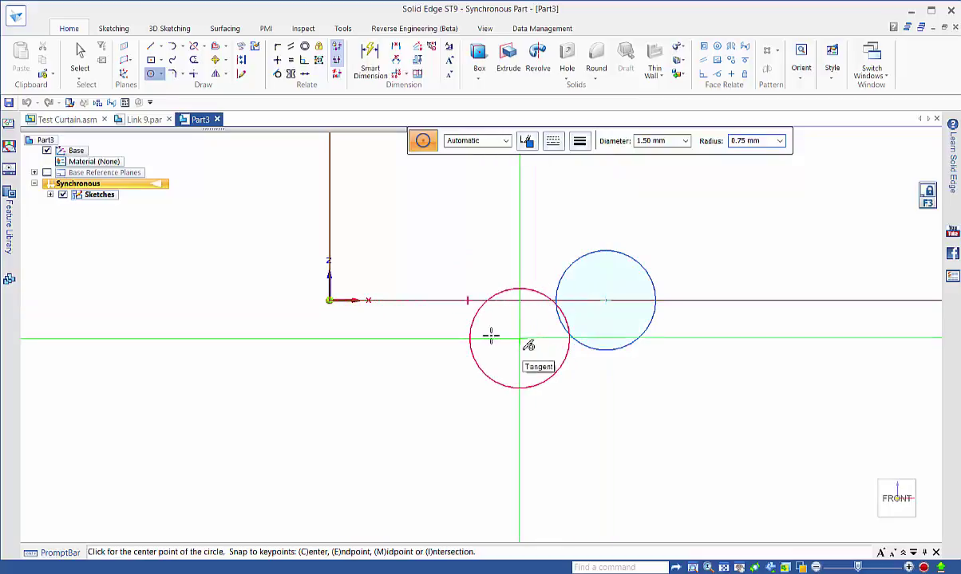
Dimension the circle's diameter and set the horizontal distance from the origin to its centre to 3.75 mm
left_click(369, 60)
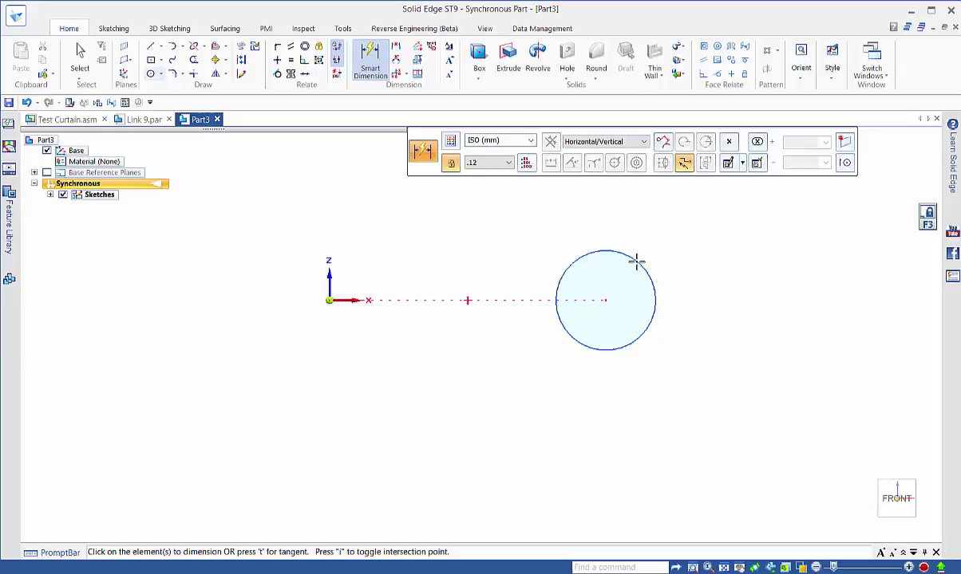
left_click(636, 262)
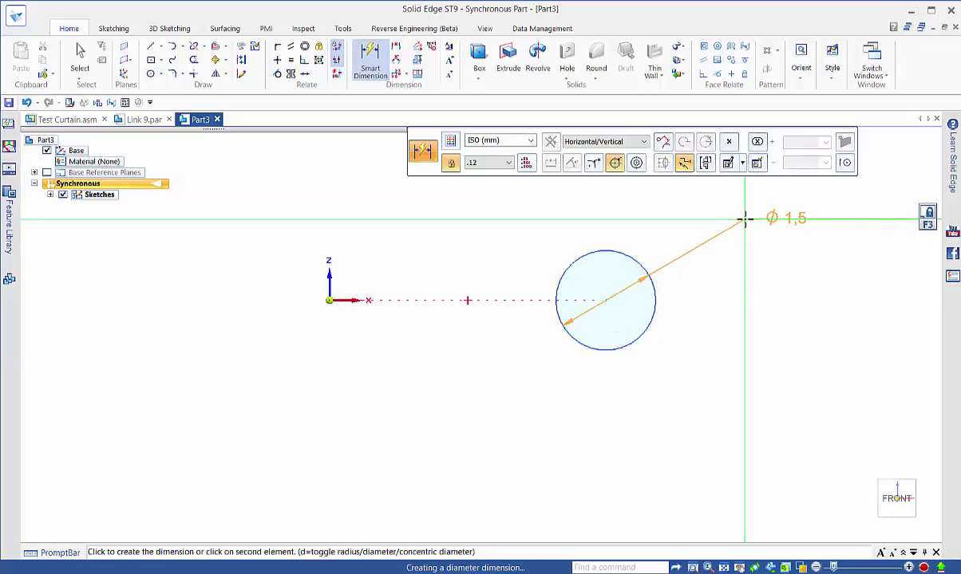
left_click(743, 218)
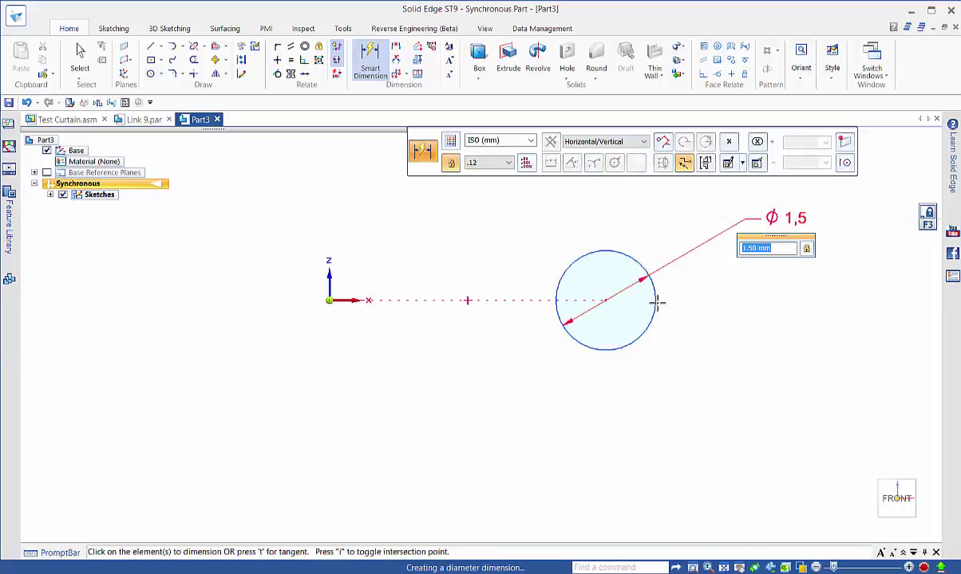
left_click(626, 344)
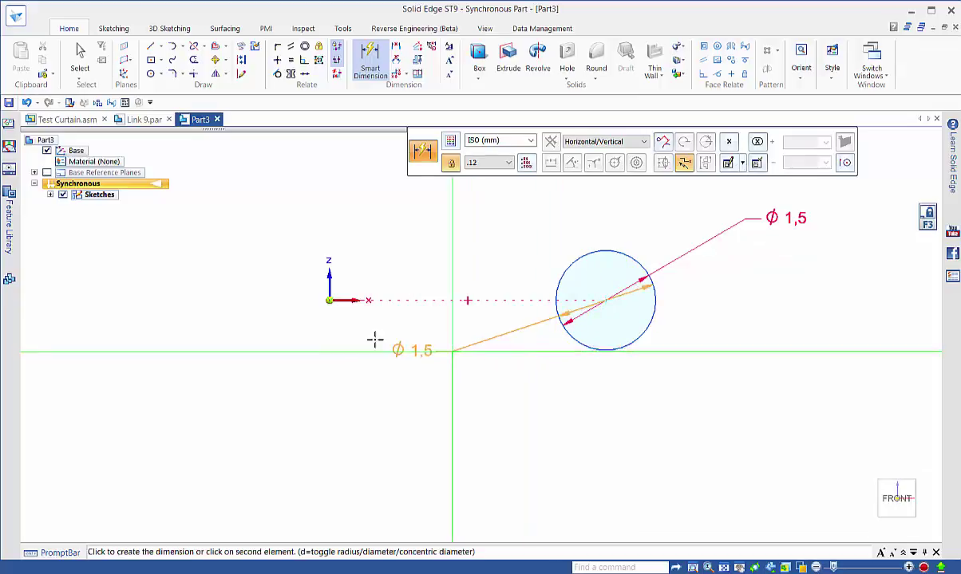
left_click(329, 301)
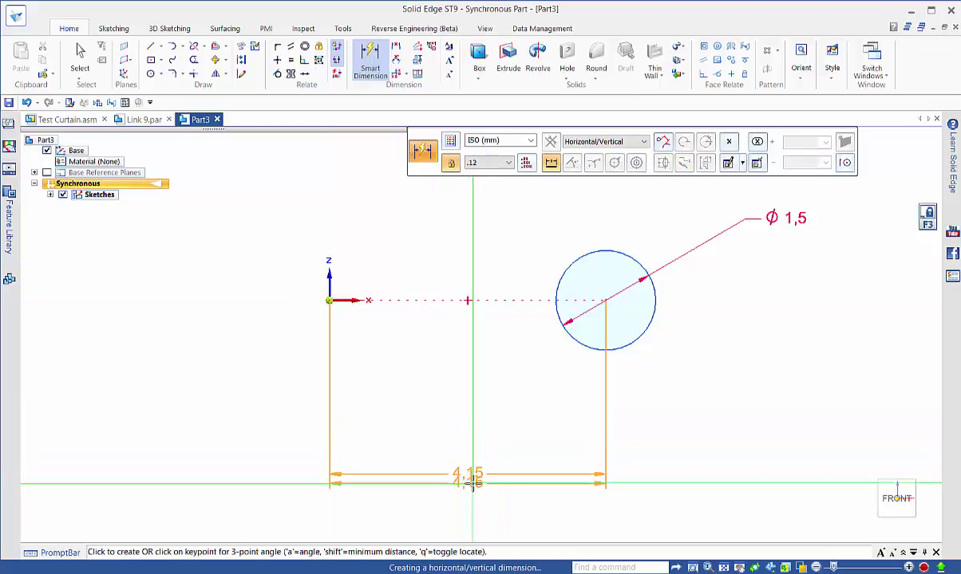
left_click(471, 482)
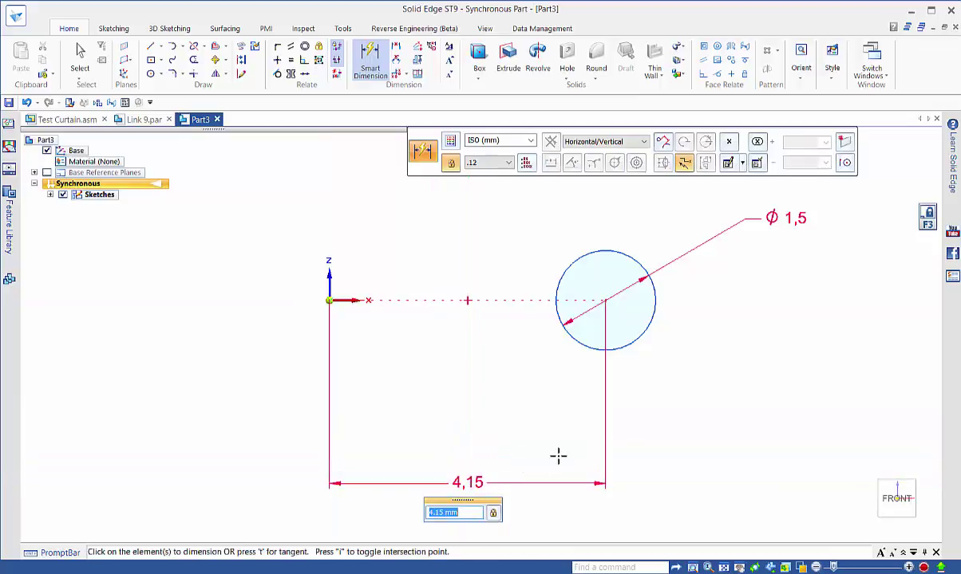
type("3,75")
key("Return")
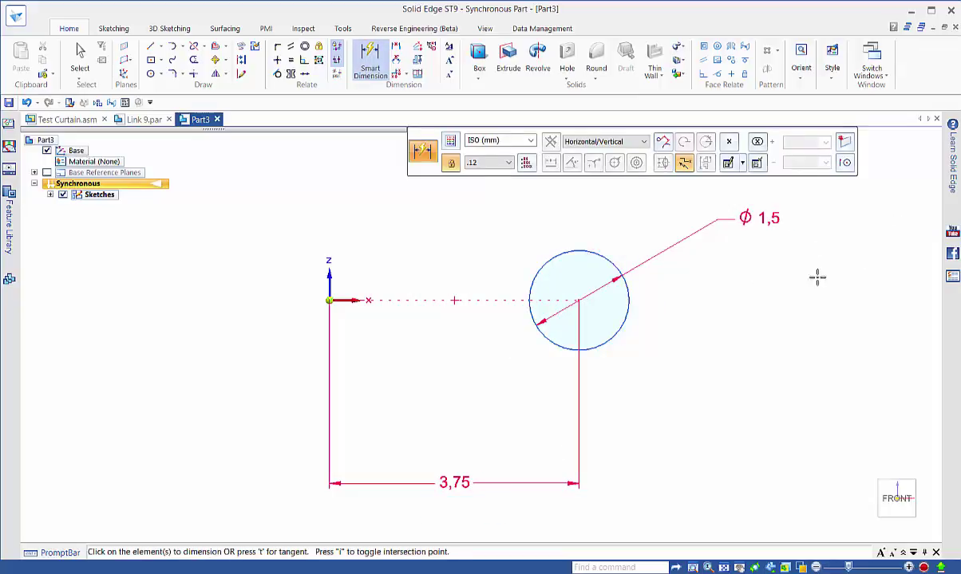
mouse_move(778, 299)
middle_mouse_down()
mouse_move(701, 347)
mouse_move(714, 356)
mouse_move(729, 328)
mouse_move(703, 359)
mouse_move(631, 408)
middle_mouse_up()
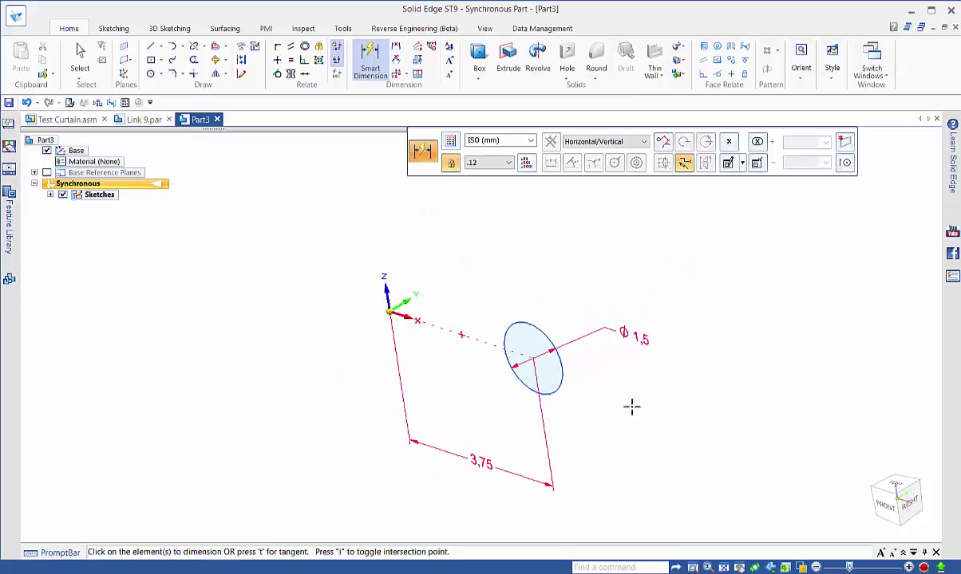
key("Escape")
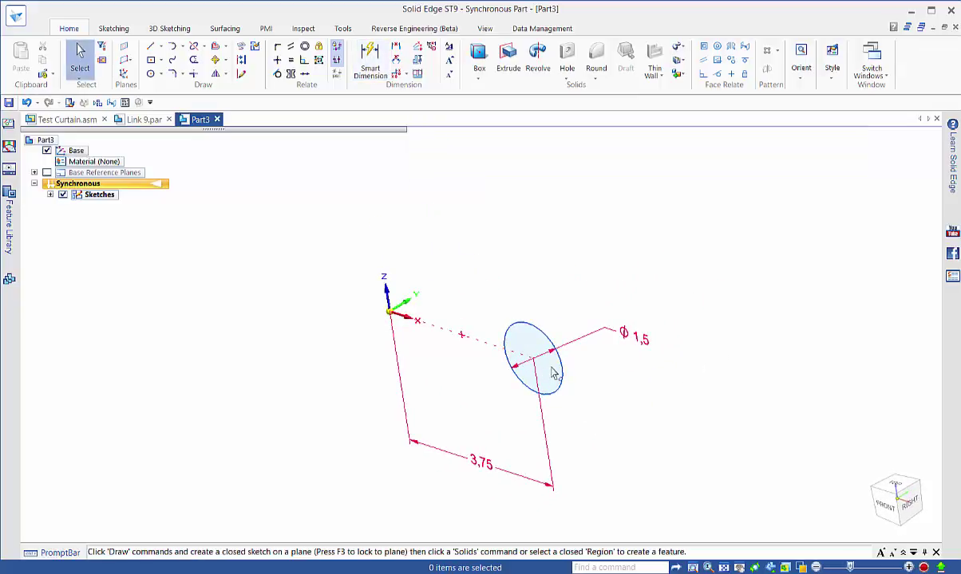
Revolve the circular region 120° about the Z axis through the origin, sweeping toward positive Y
left_click(549, 373)
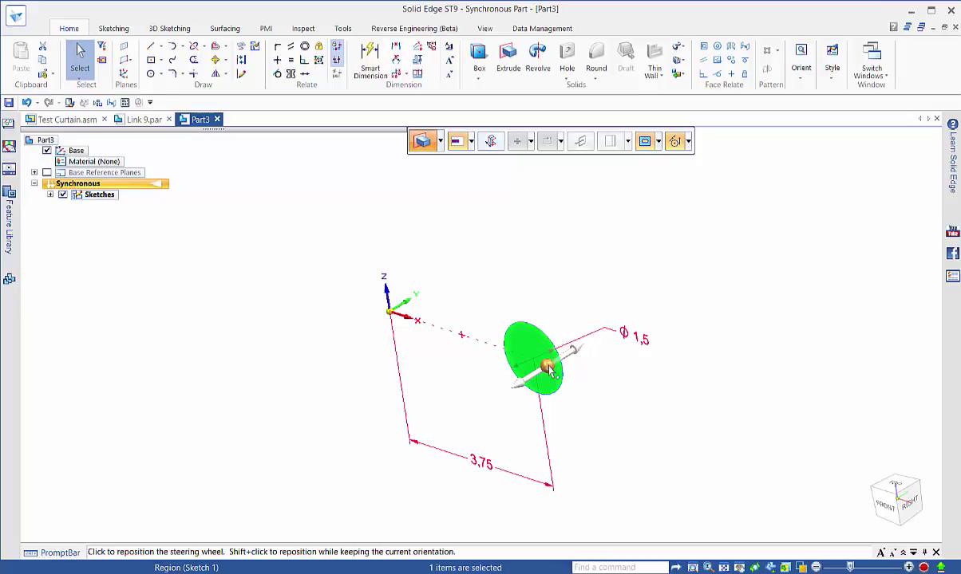
left_click(550, 369)
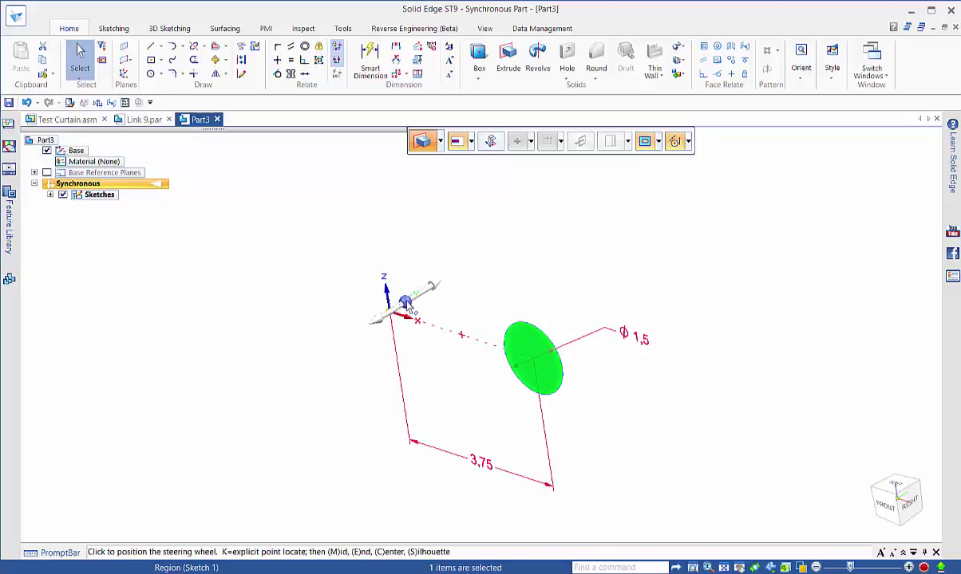
left_click(395, 310)
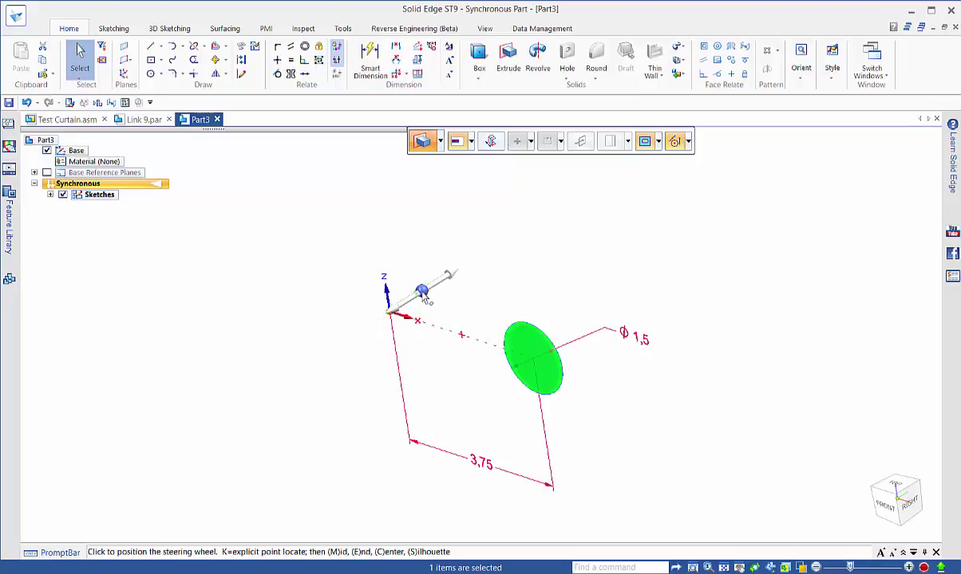
left_click_drag(422, 292, 390, 312)
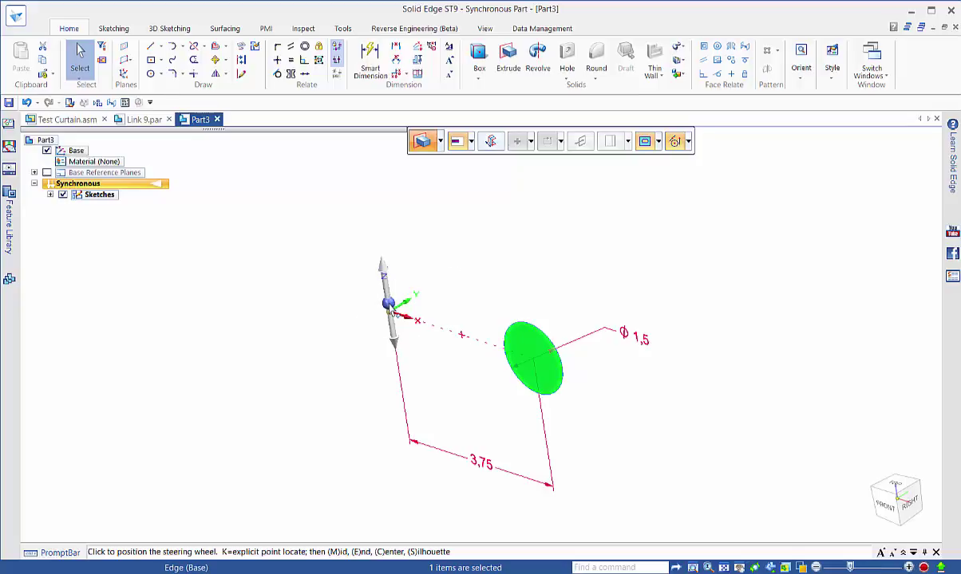
left_click(393, 311)
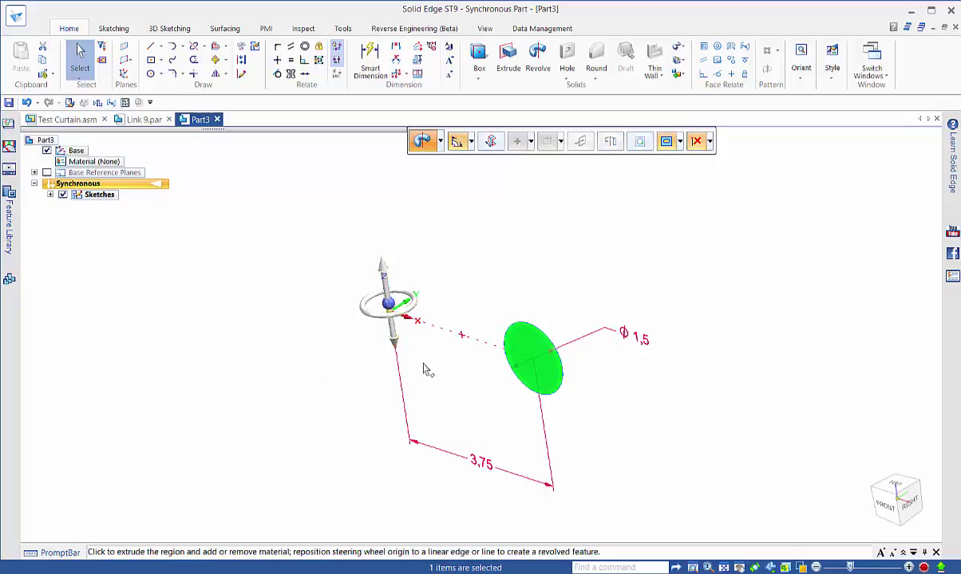
left_click(364, 313)
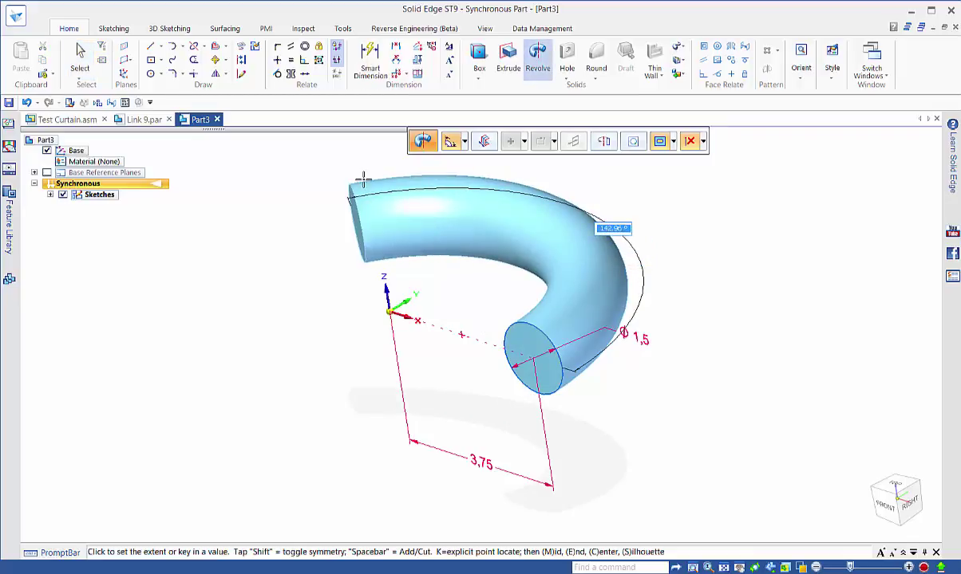
type("120")
key("Return")
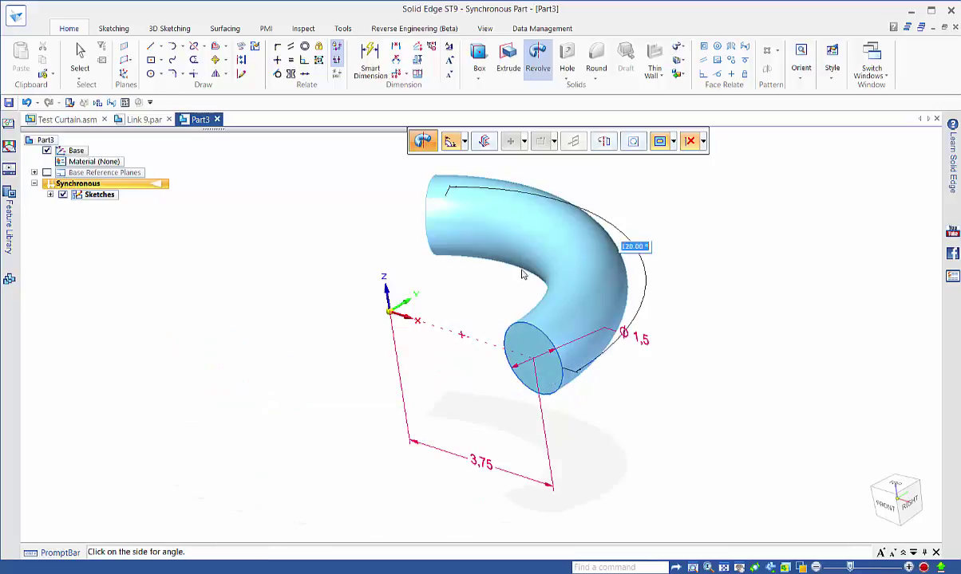
left_click(600, 178)
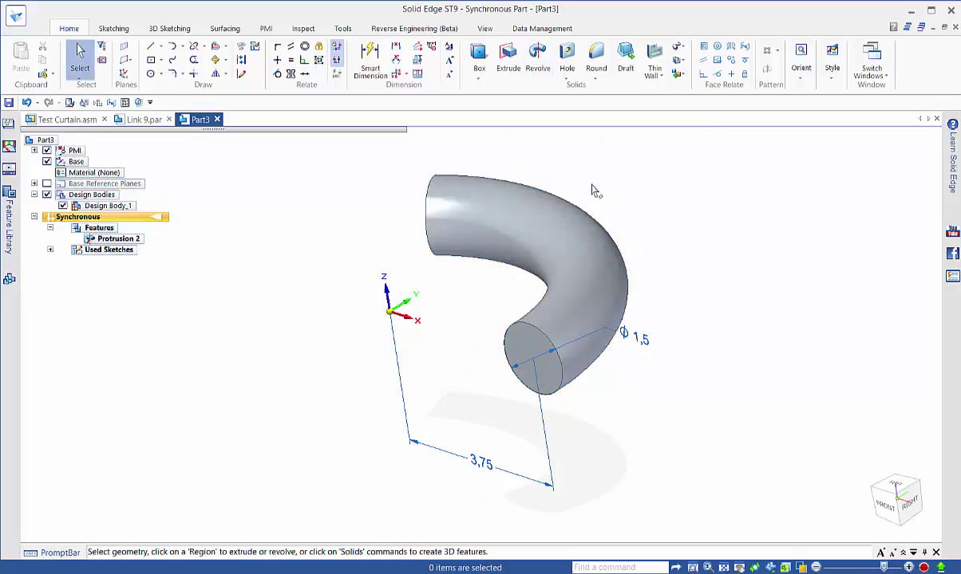
Extend the bar's far end face straight outward by 3.89 mm using the Lift option
middle_click_drag(401, 292, 676, 243)
scroll(387, 326, "down", 3)
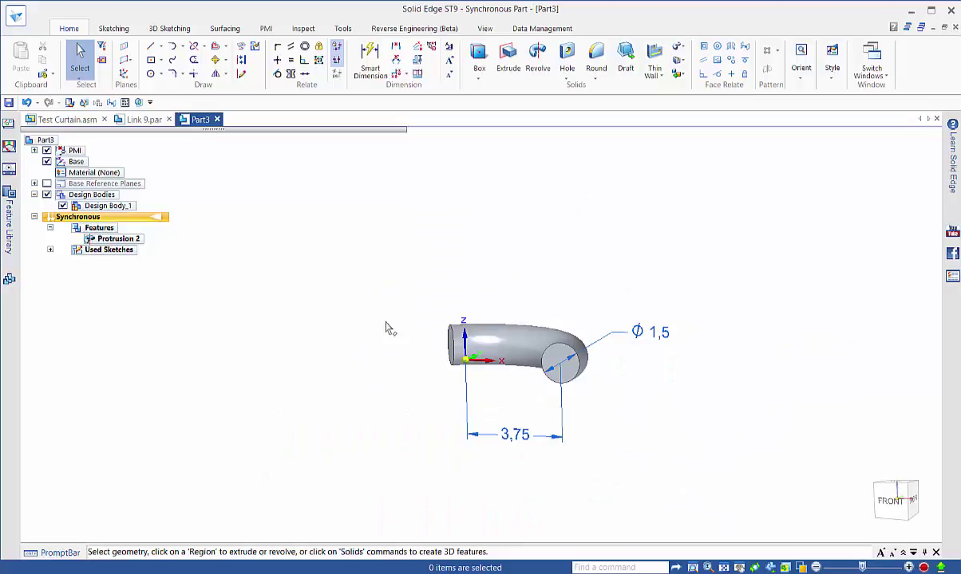
middle_click_drag(388, 328, 390, 386)
mouse_move(390, 325)
middle_mouse_down()
mouse_move(365, 378)
mouse_move(311, 407)
mouse_move(375, 332)
mouse_move(395, 335)
middle_mouse_up()
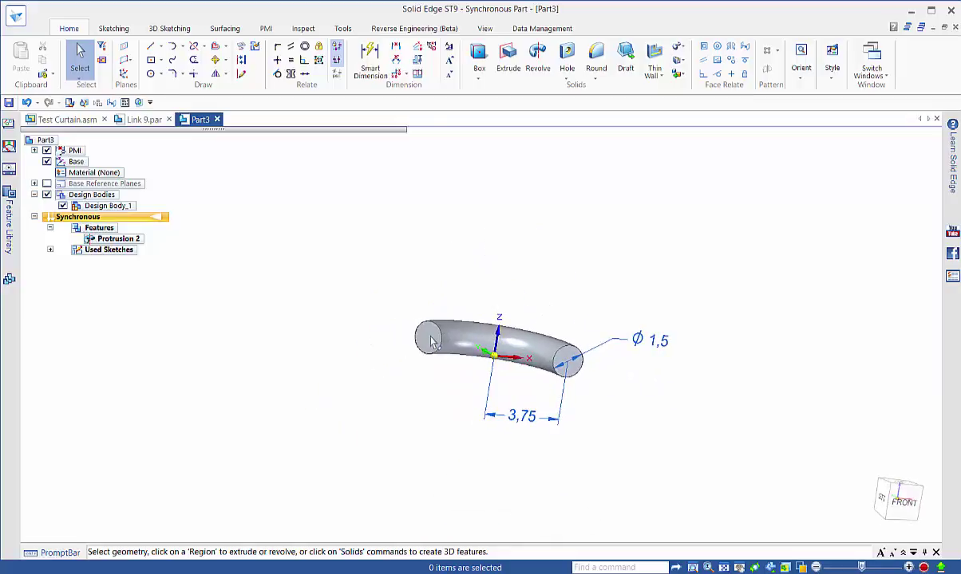
left_click(427, 341)
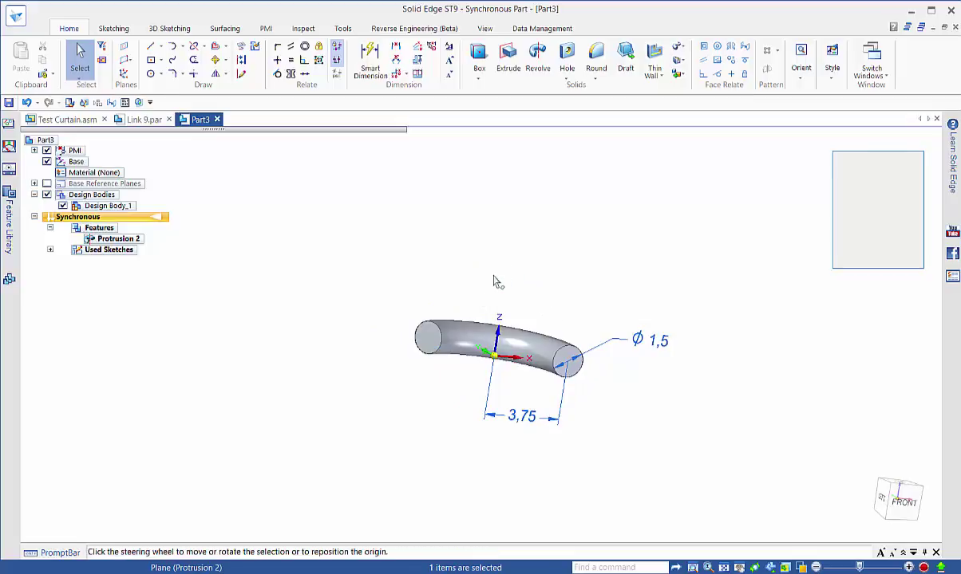
middle_click_drag(500, 277, 391, 355)
left_click(386, 354)
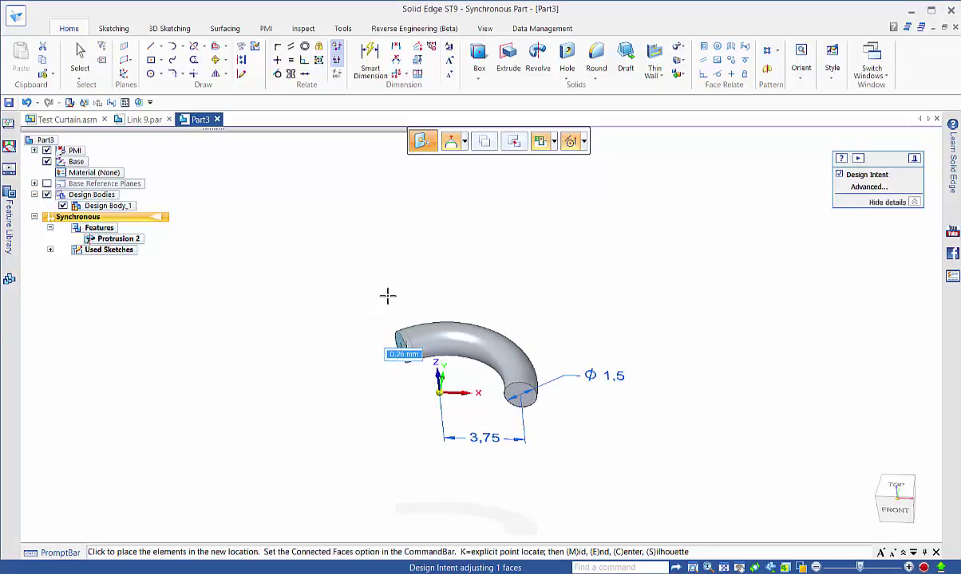
left_click(464, 143)
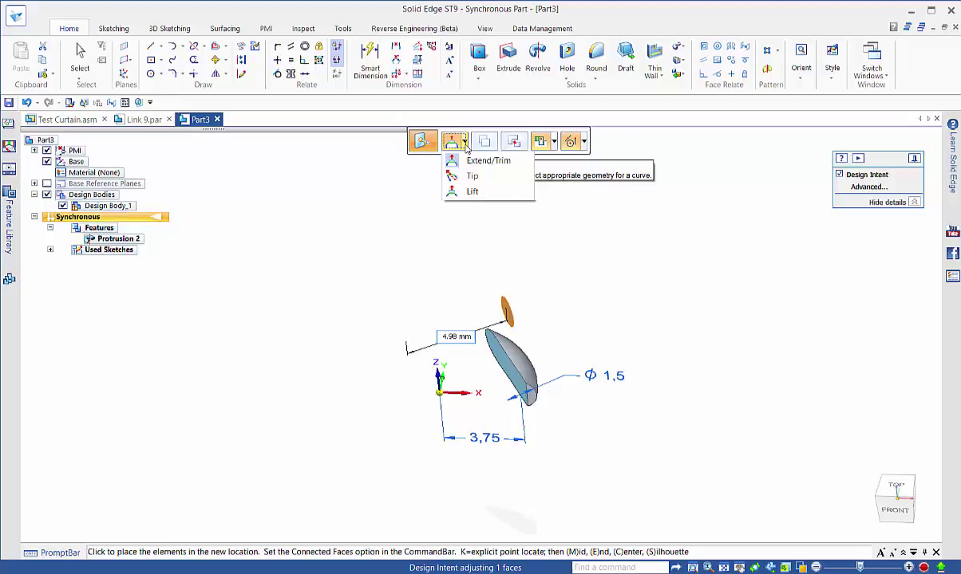
left_click(473, 192)
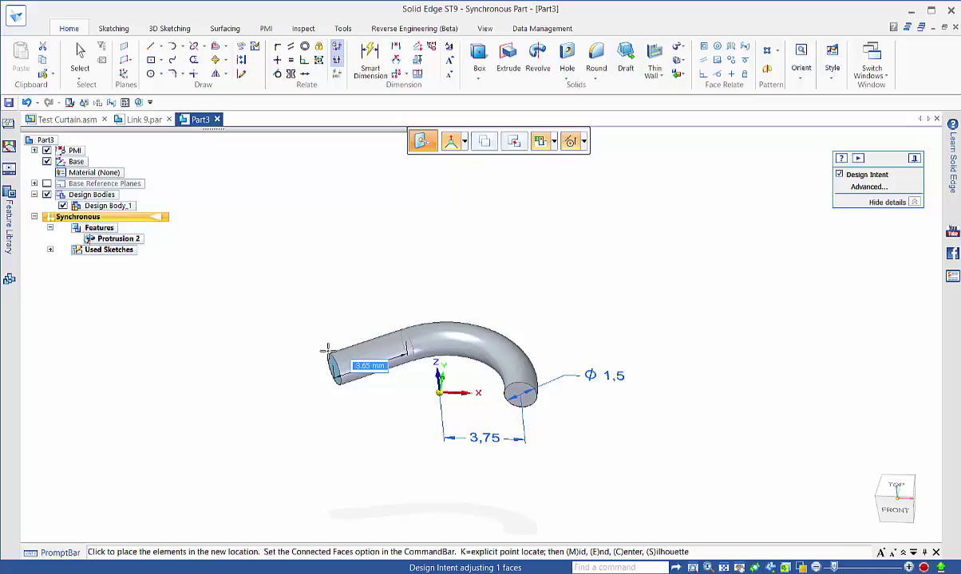
type("3.89")
key("Return")
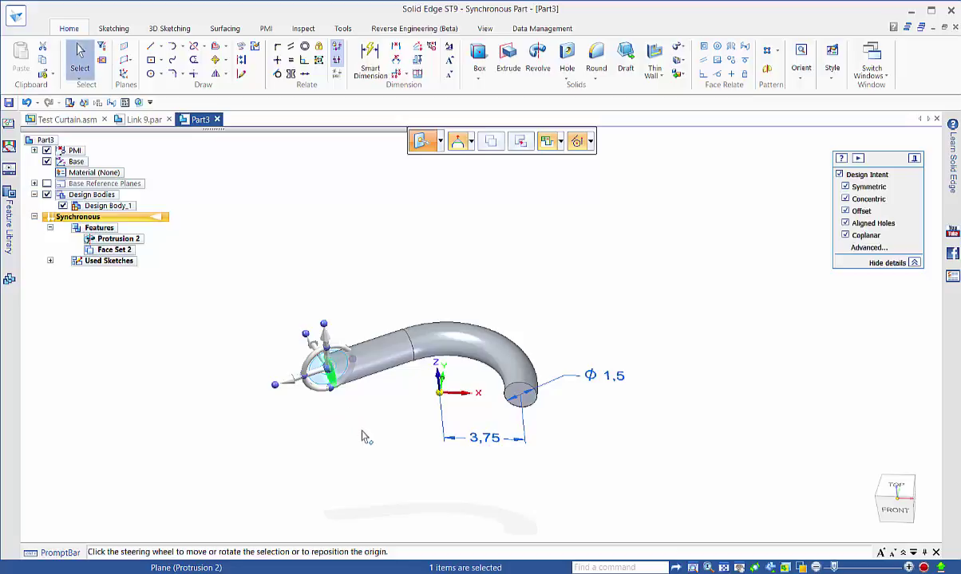
Offset the steering wheel 3.75 mm horizontally from the end face's centre, away from the origin, and reorient its ring parallel to the XY plane
middle_click_drag(375, 436, 521, 450, "shift")
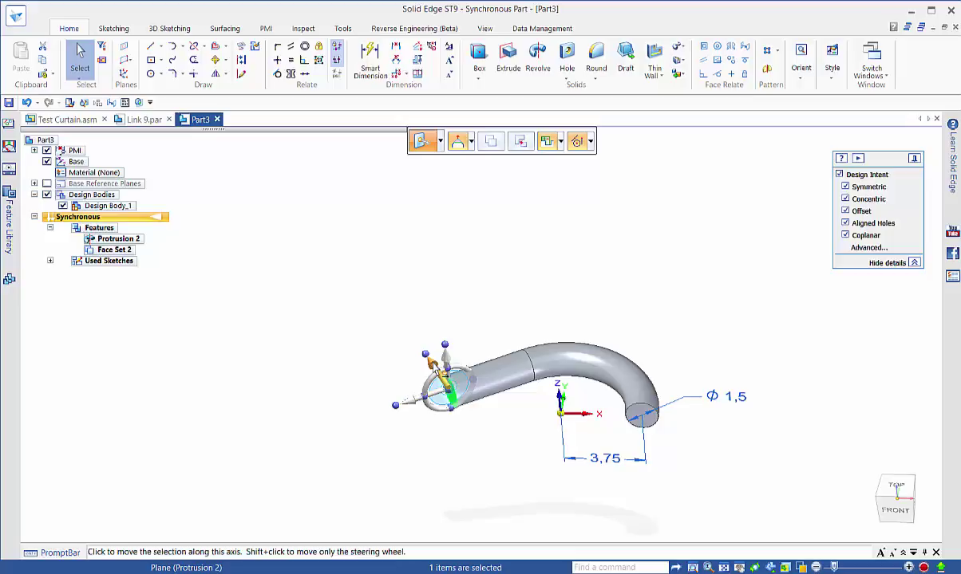
left_click_drag(437, 365, 414, 338)
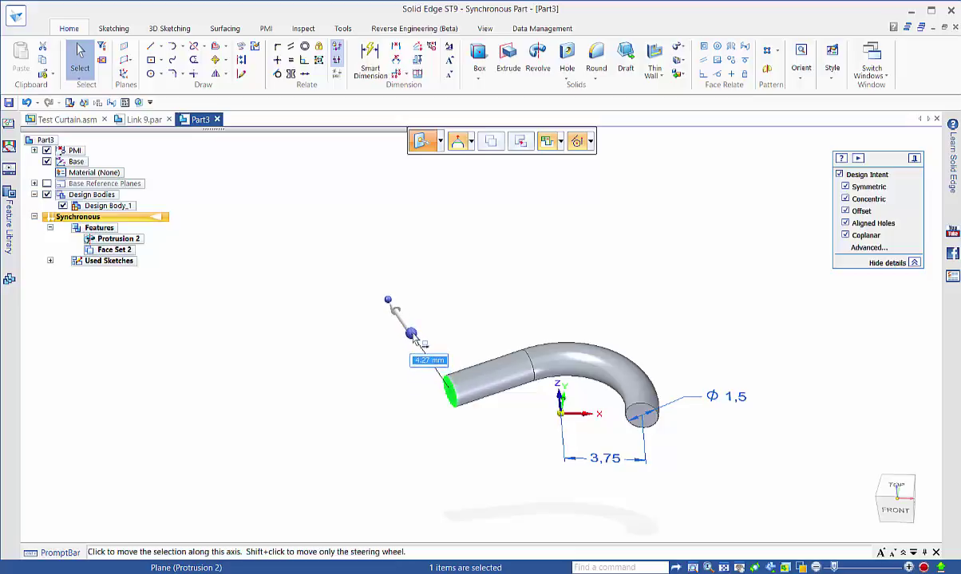
type("3.75")
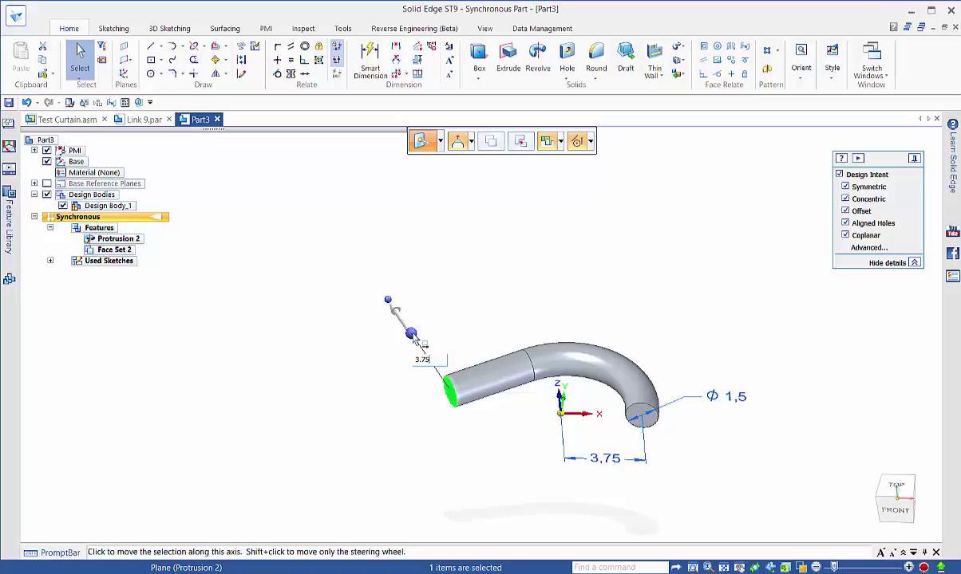
key("Return")
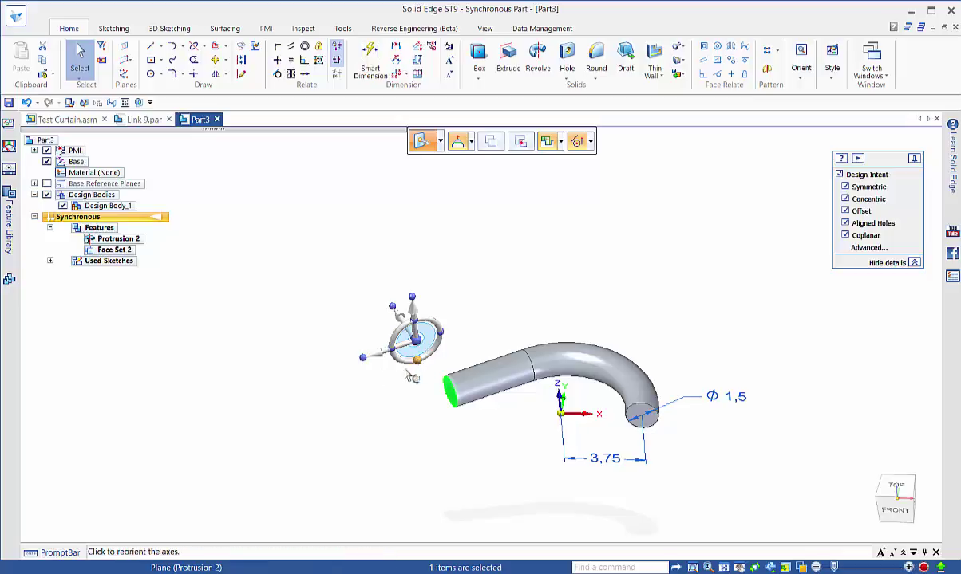
left_click(437, 344)
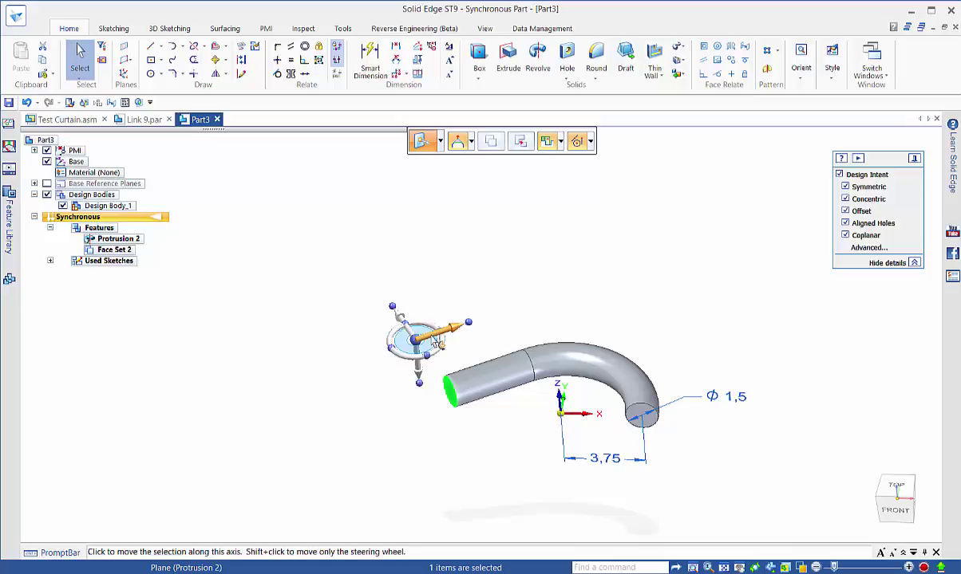
left_click(429, 359)
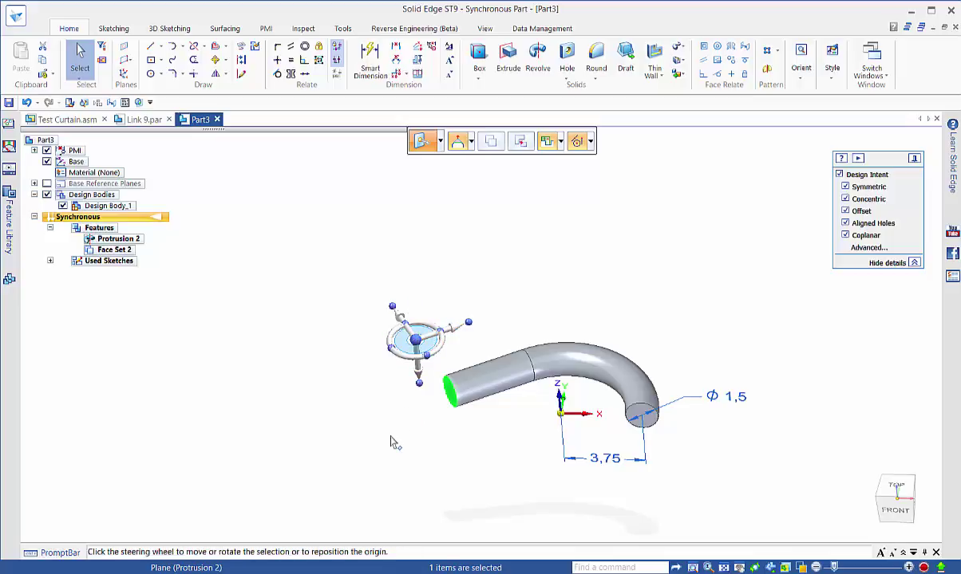
Rotate the end face 30° about the offset steering wheel using Lift, adding a reverse bend to the bar
middle_click_drag(390, 444, 412, 468)
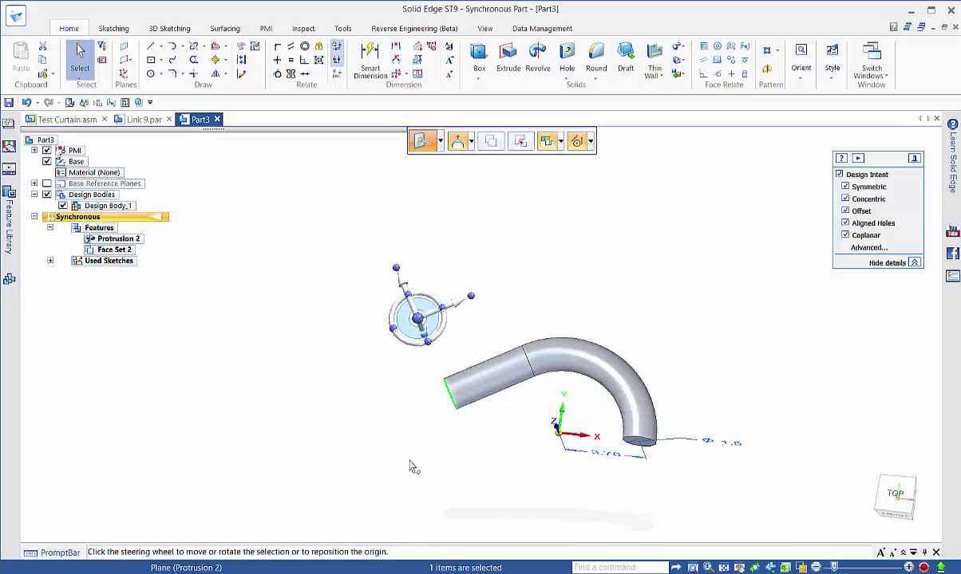
left_click(471, 142)
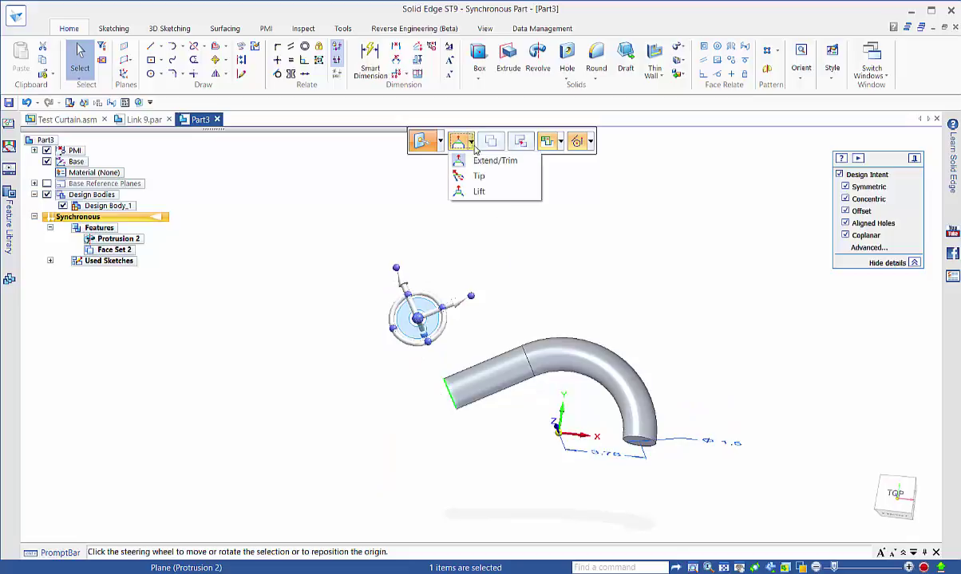
left_click(458, 187)
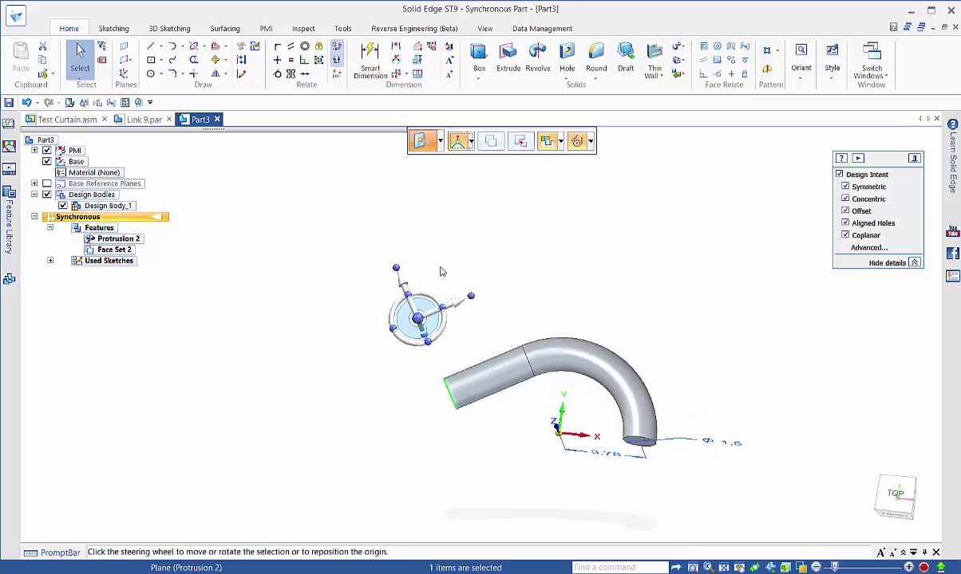
left_click(431, 358)
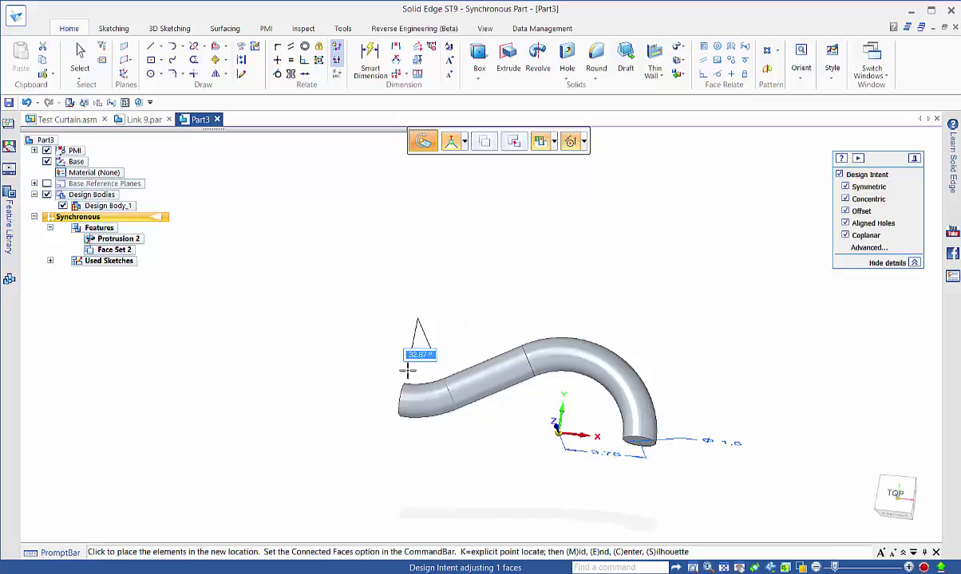
type("30")
key("Return")
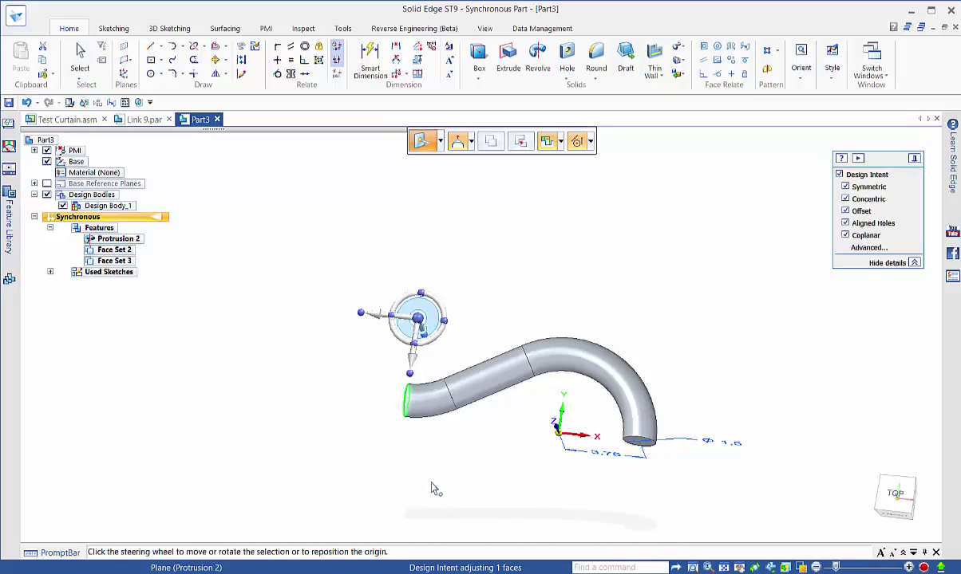
Extend the end face of the reverse bend straight outward by 2.38 mm using the Lift option
middle_click_drag(431, 489, 437, 339)
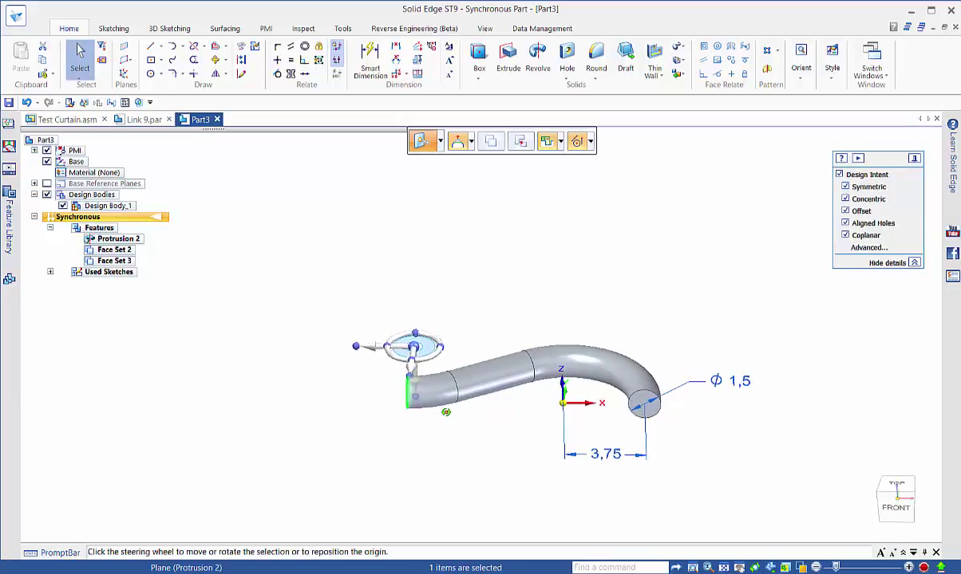
left_click(440, 470)
middle_click_drag(445, 480, 497, 457)
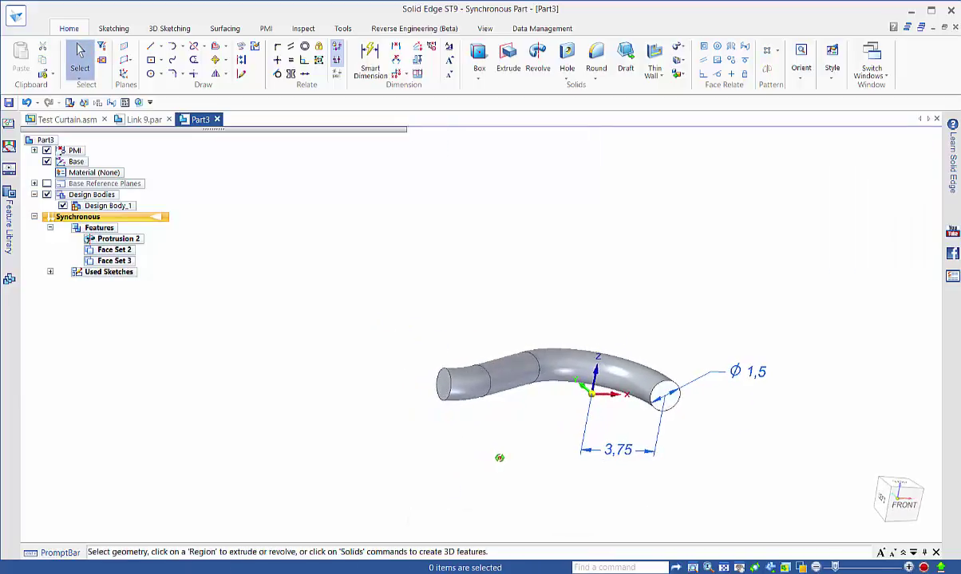
left_click(445, 389)
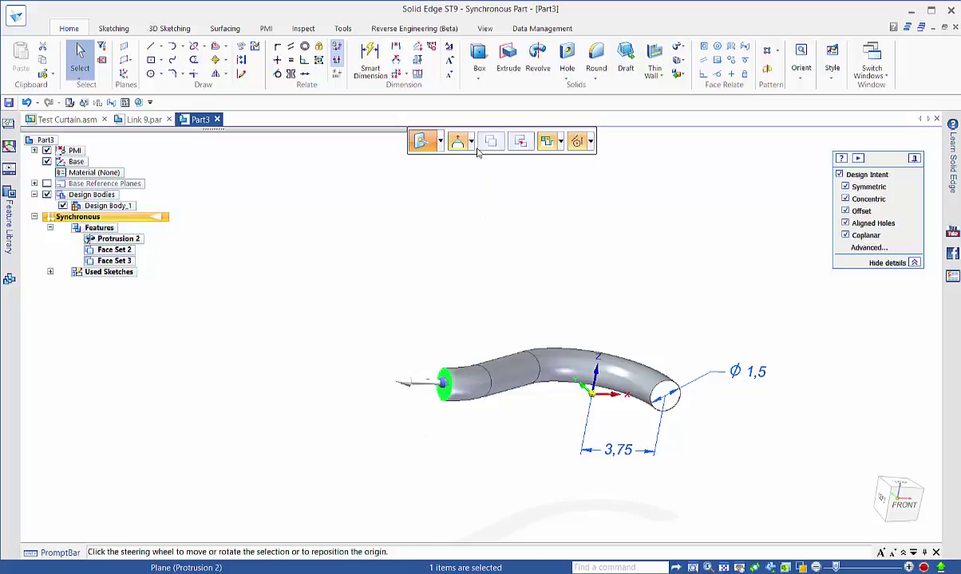
left_click(471, 144)
left_click(447, 188)
left_click(403, 385)
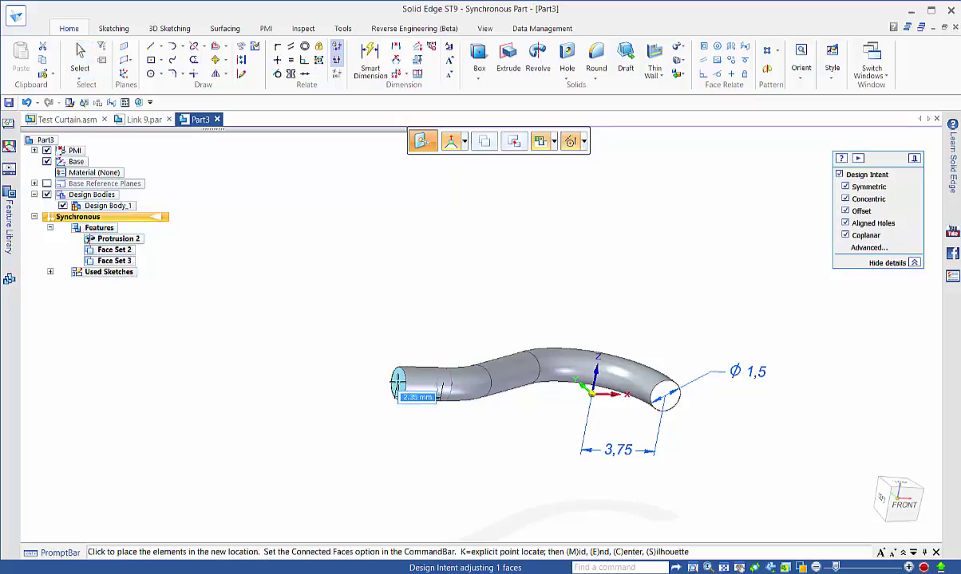
type("2.38")
key("Return")
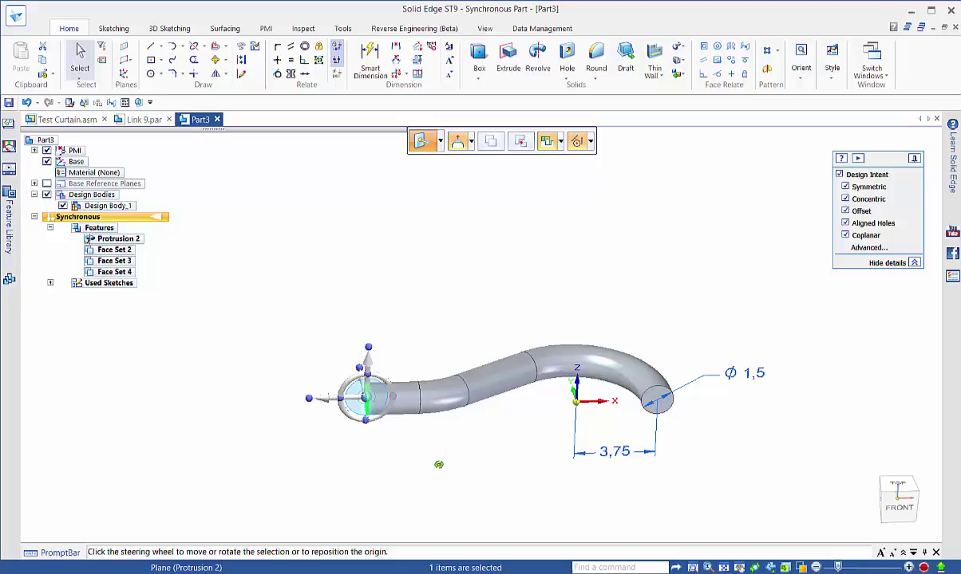
Choose the Lift option for the end face and offset its steering wheel 3.25 mm upward along Z in the front view
key("ctrl+f")
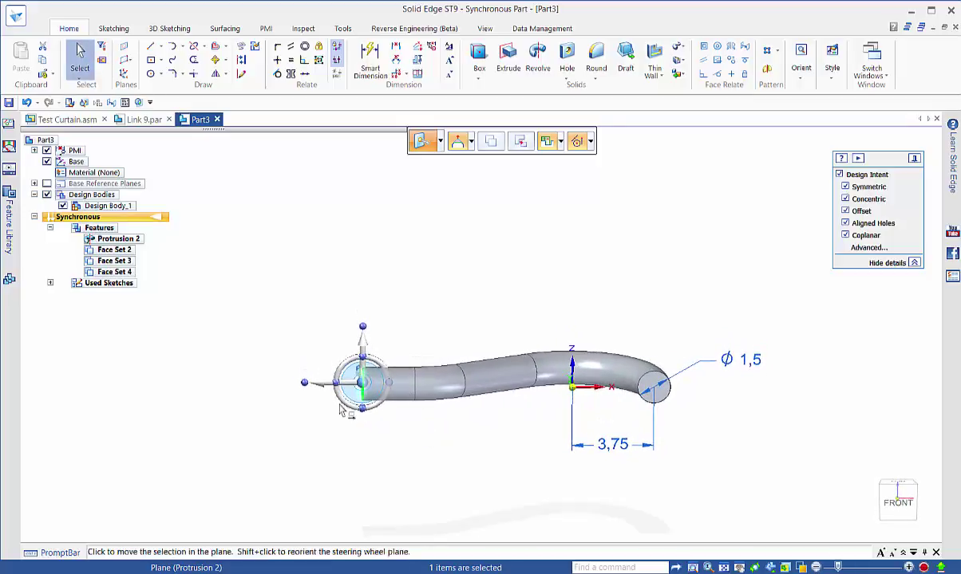
left_click(472, 142)
left_click(483, 191)
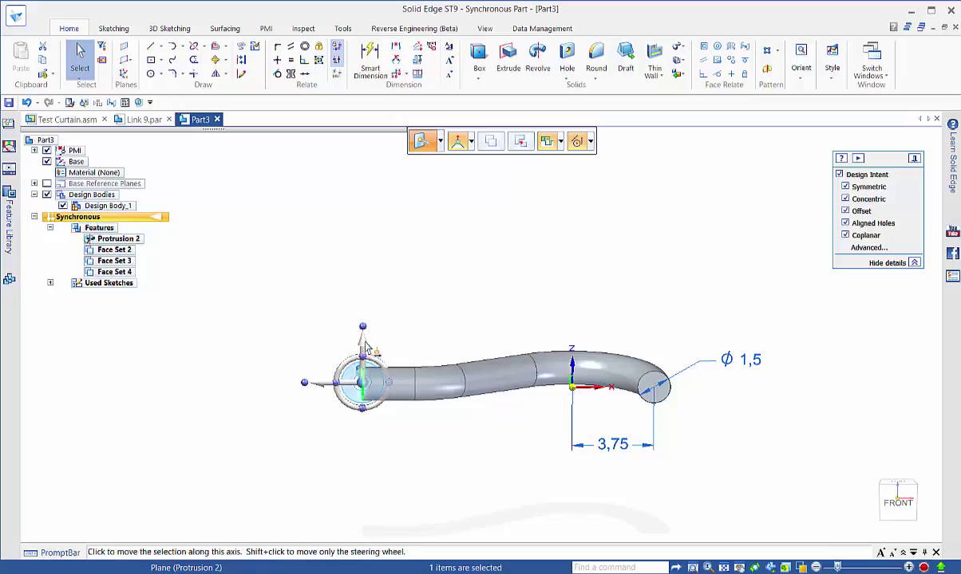
left_click_drag(370, 352, 368, 311)
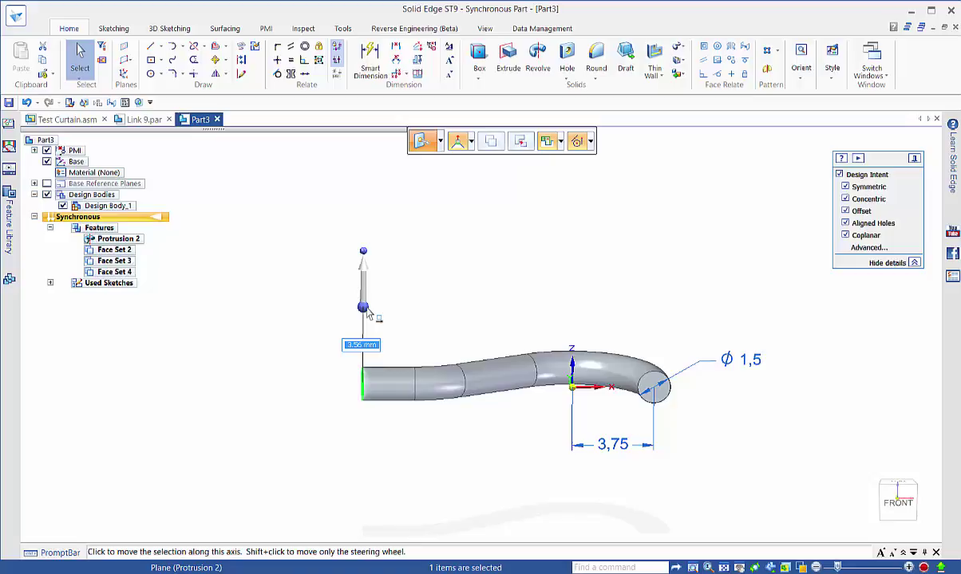
type("3.25")
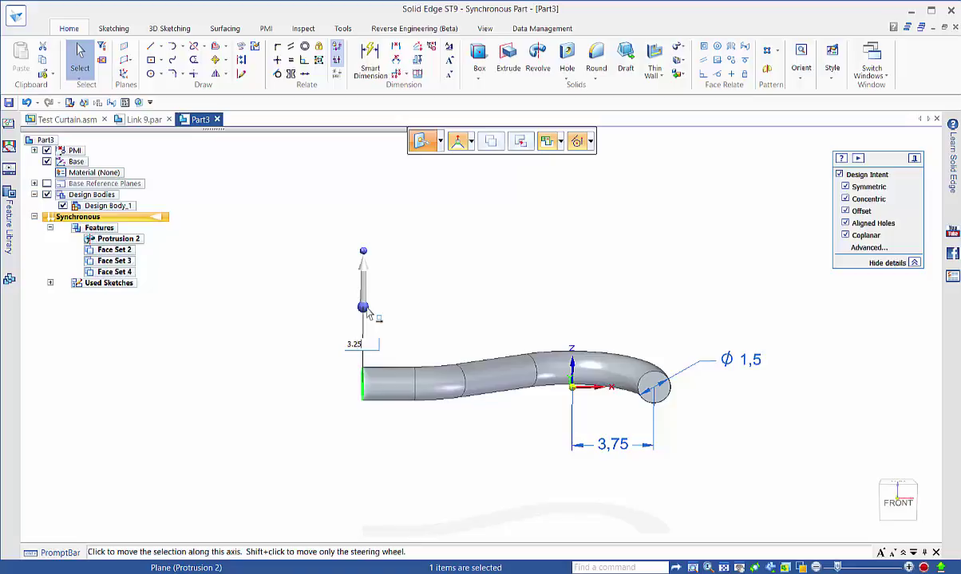
key("Return")
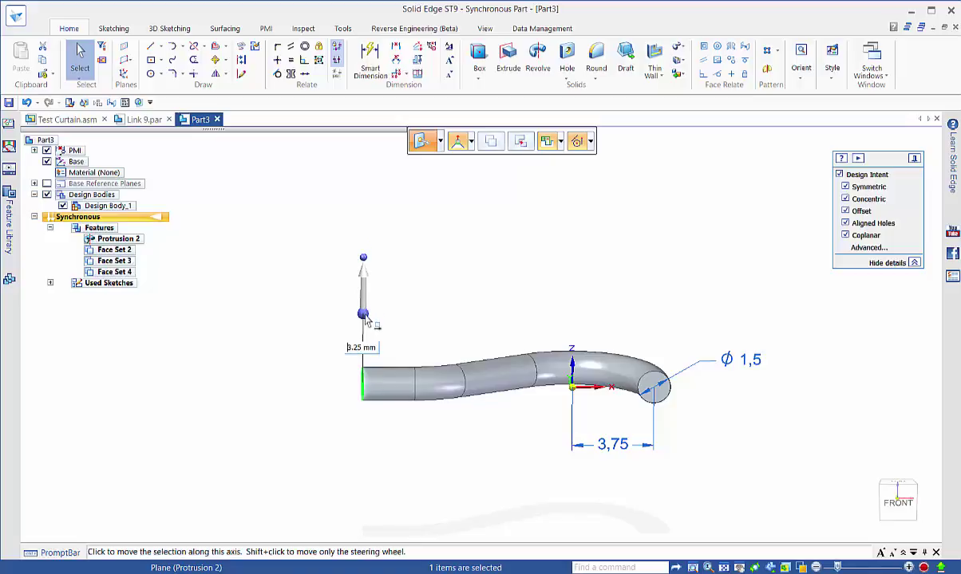
left_click(364, 323)
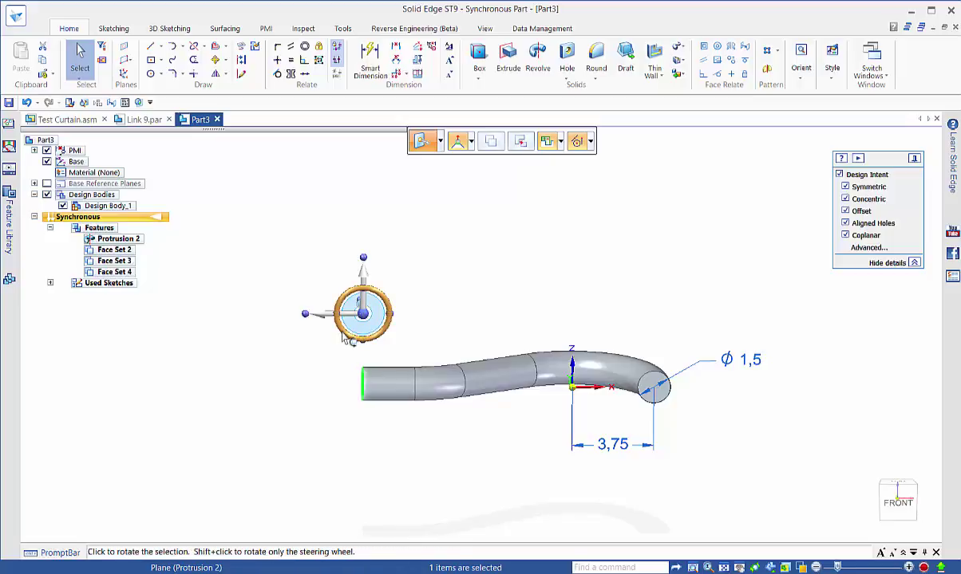
Rotate the lifted end face 110° about the offset steering wheel to form the first part of the upward hook
left_click(348, 340)
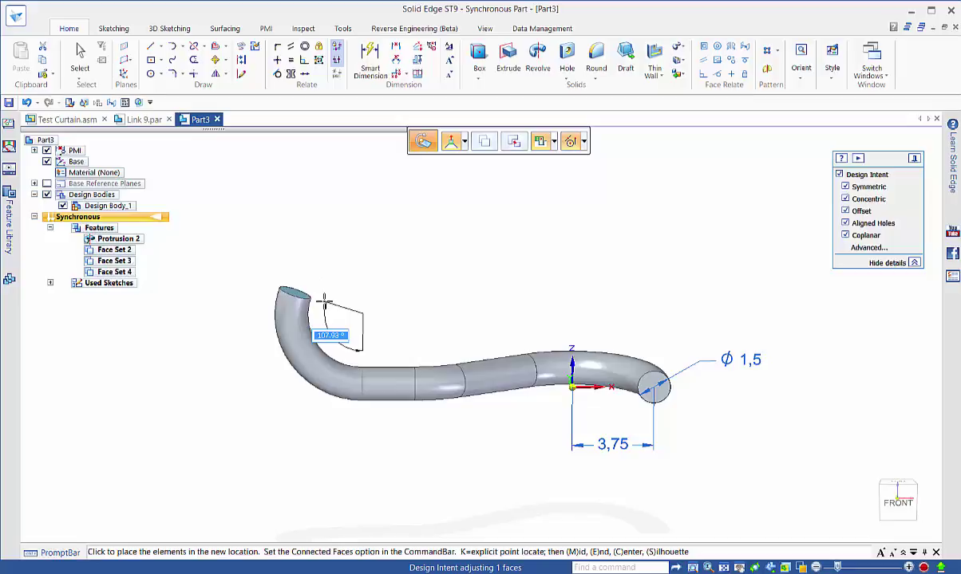
type("11")
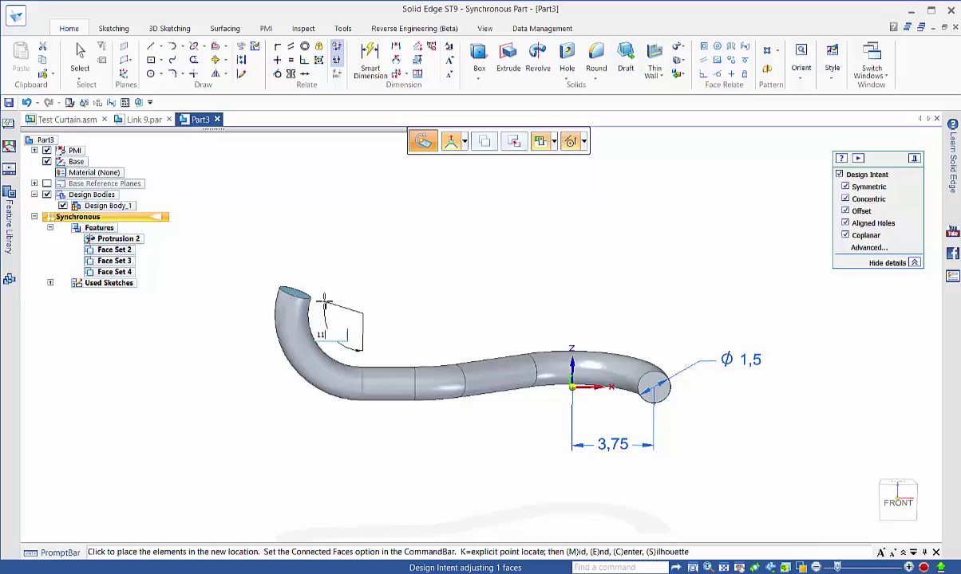
type("0")
key("Return")
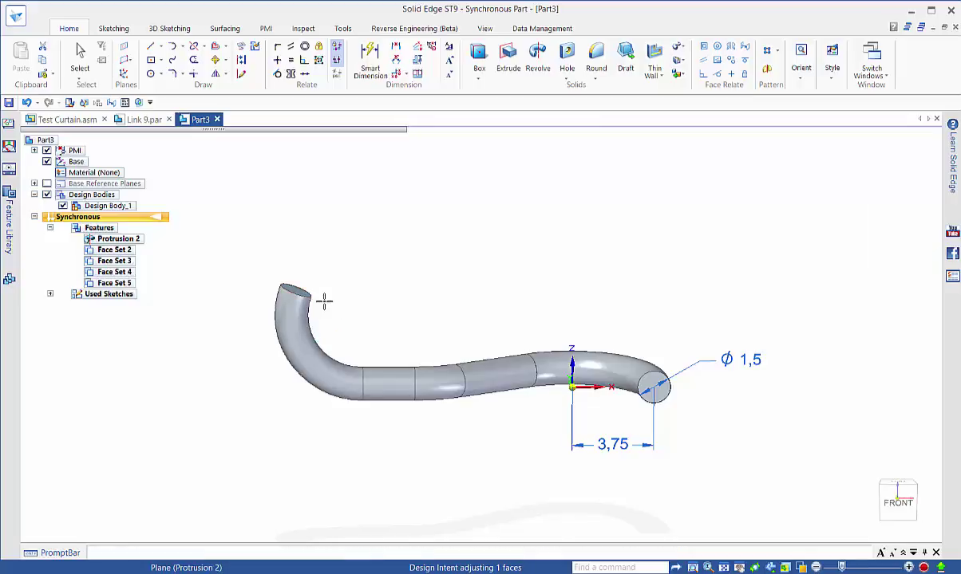
Rotate the hook's end face a further 110° about the offset steering wheel to curl the hook back over the bar
left_click(303, 292)
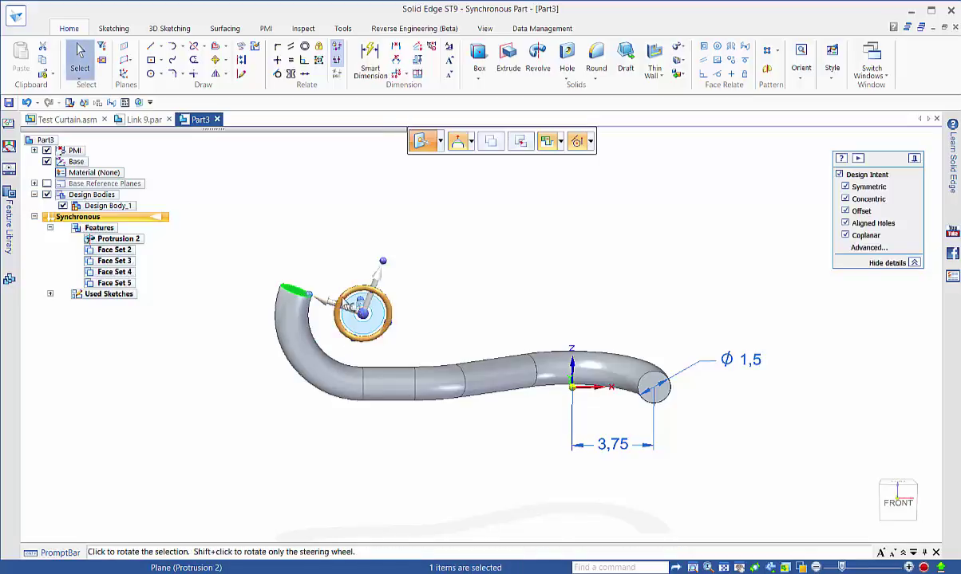
left_click(353, 303)
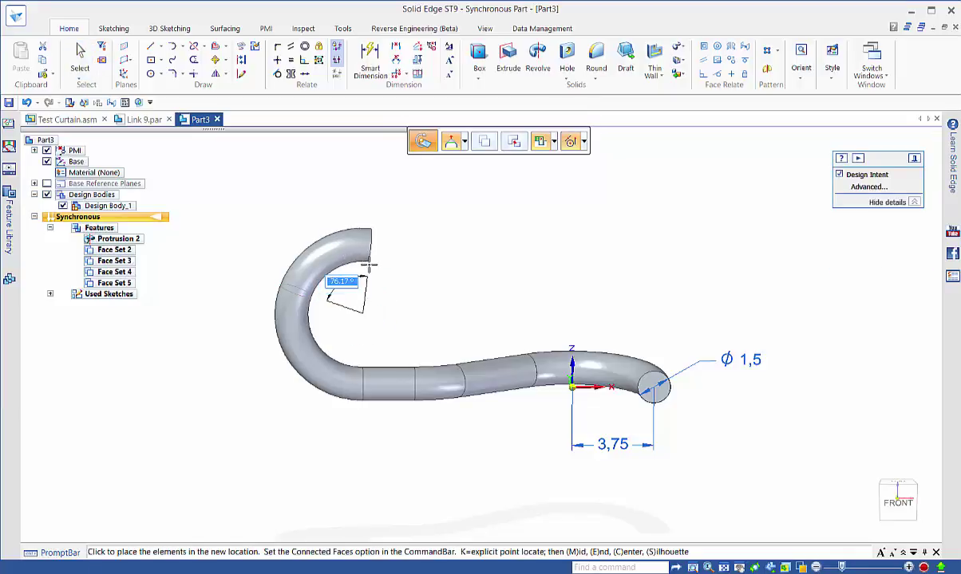
type("110")
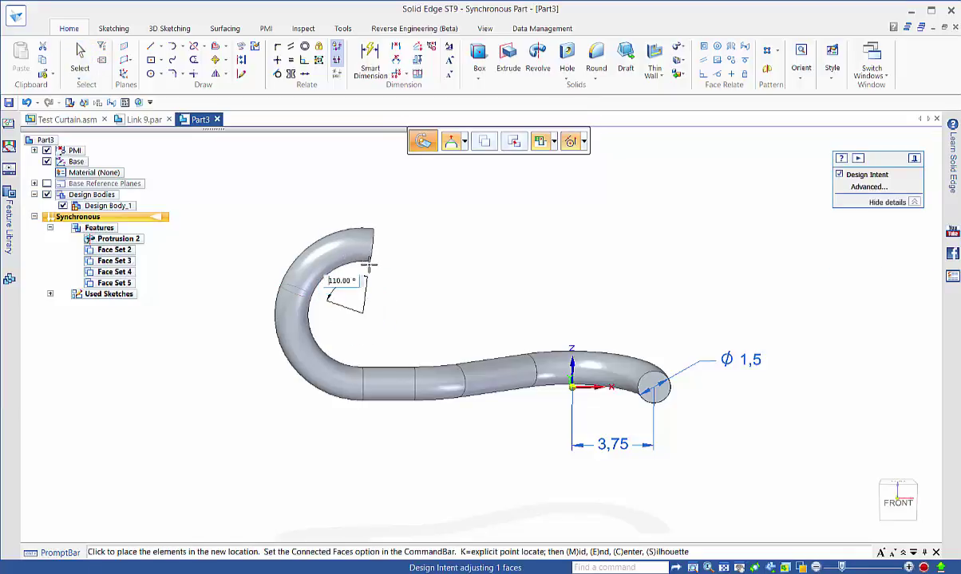
key("Return")
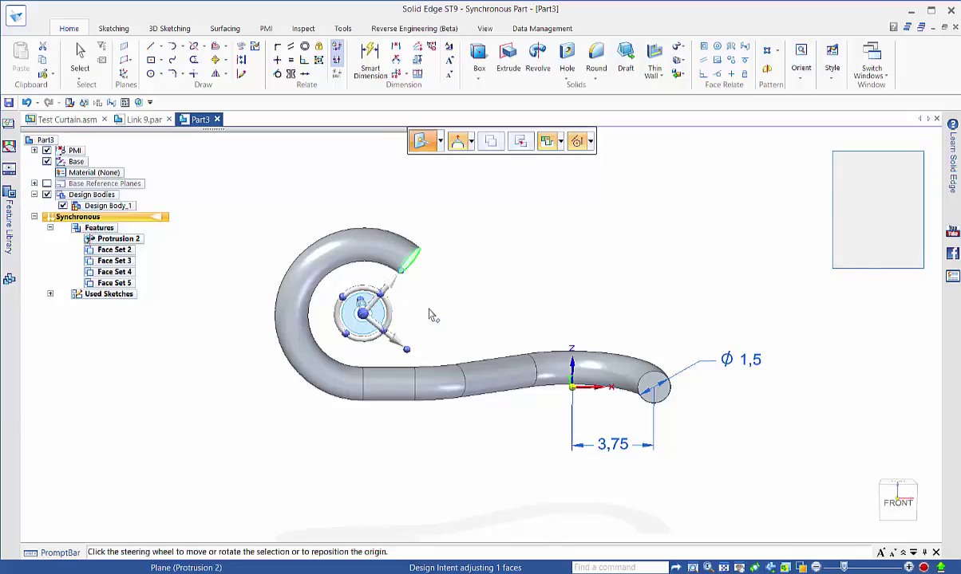
left_click(469, 320)
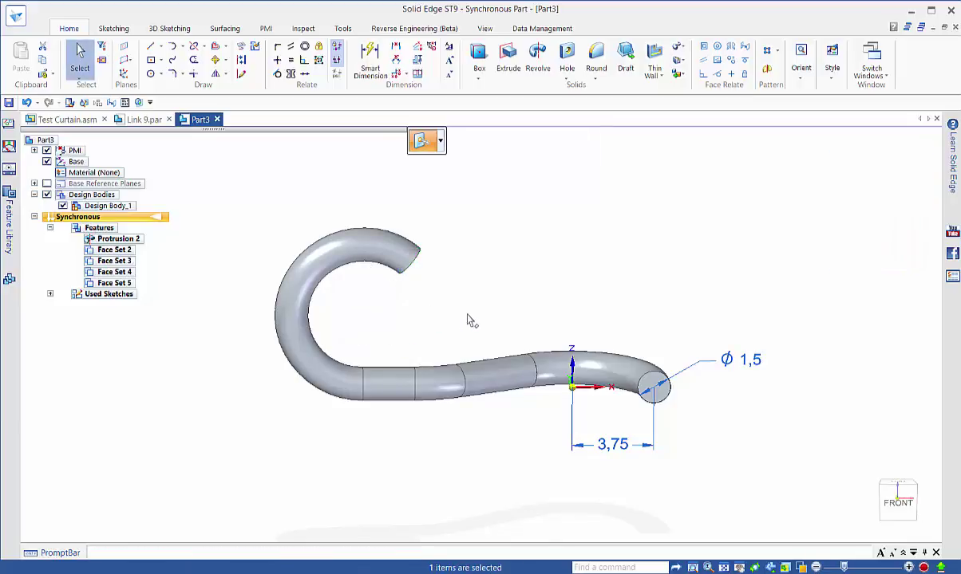
Extend the curled hook's end face straight along its normal by 6.5 mm using the Lift option, working in the front view
middle_click_drag(463, 320, 381, 271)
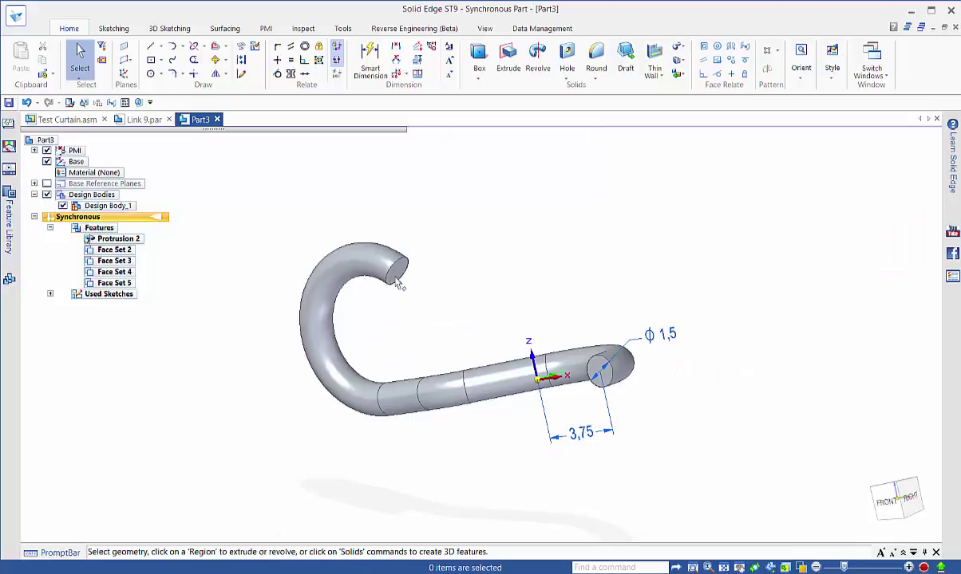
left_click(401, 270)
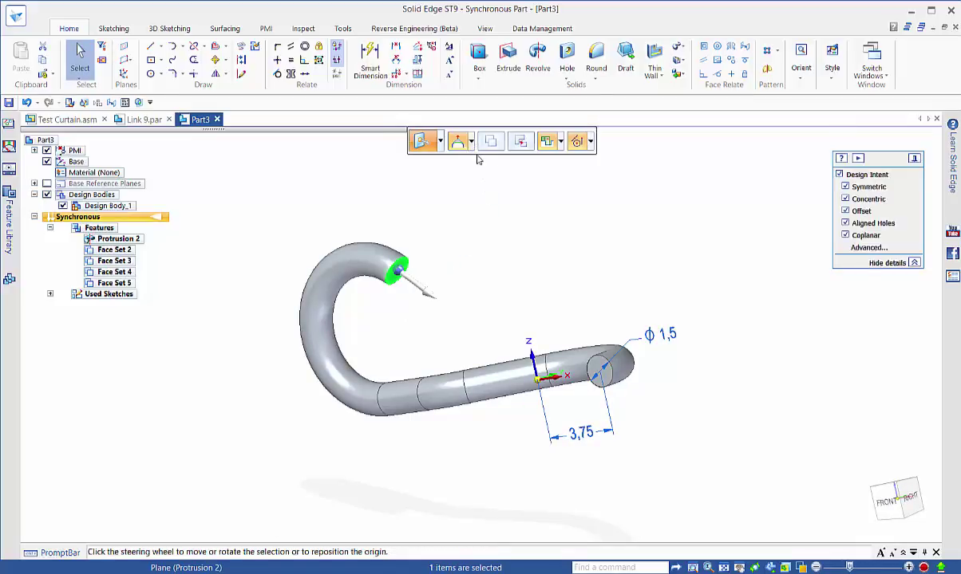
left_click(451, 142)
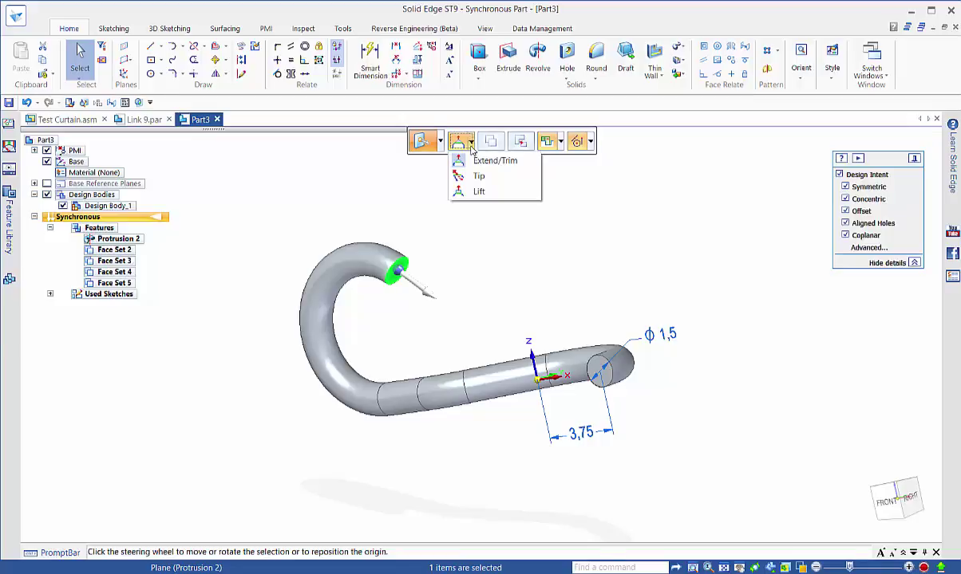
left_click(452, 192)
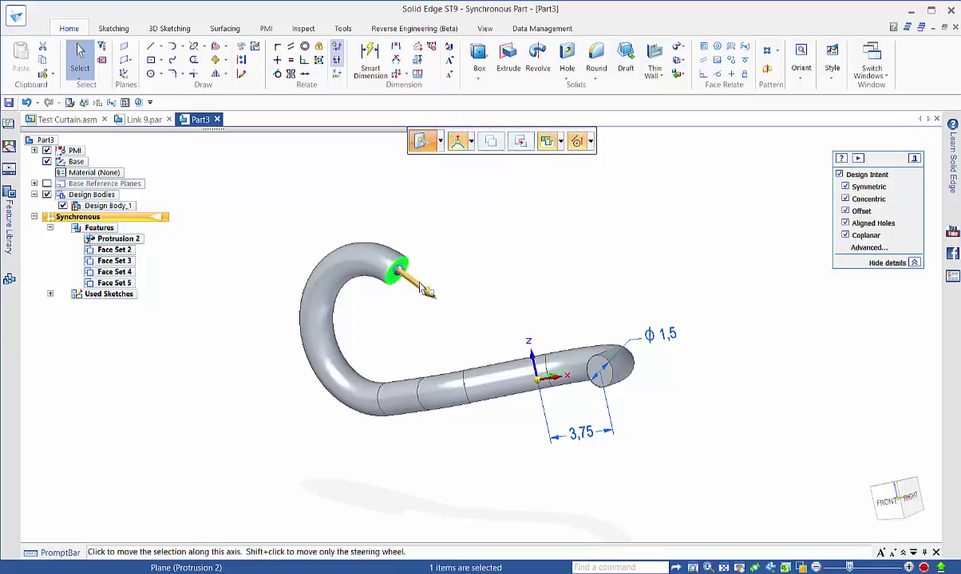
left_click(421, 286)
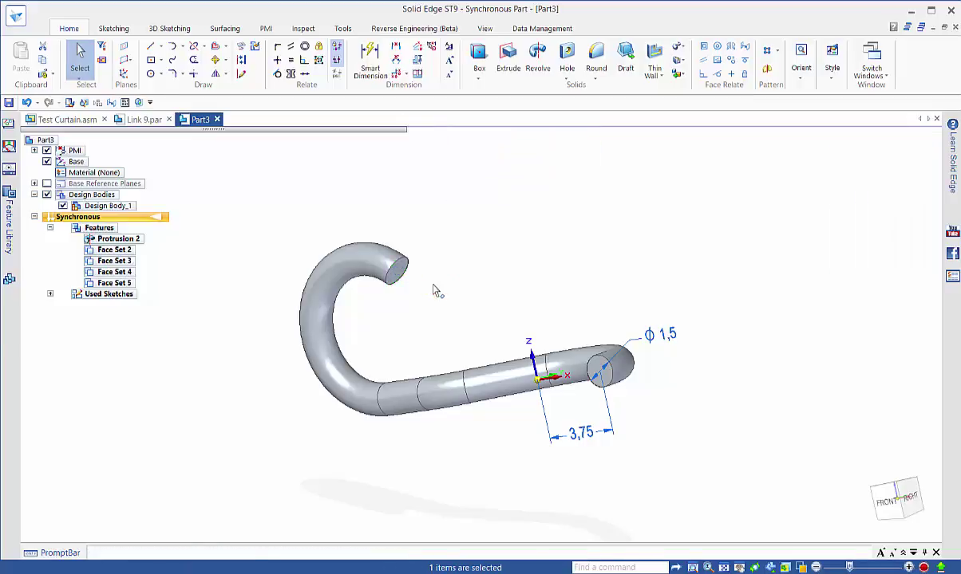
left_click(890, 509)
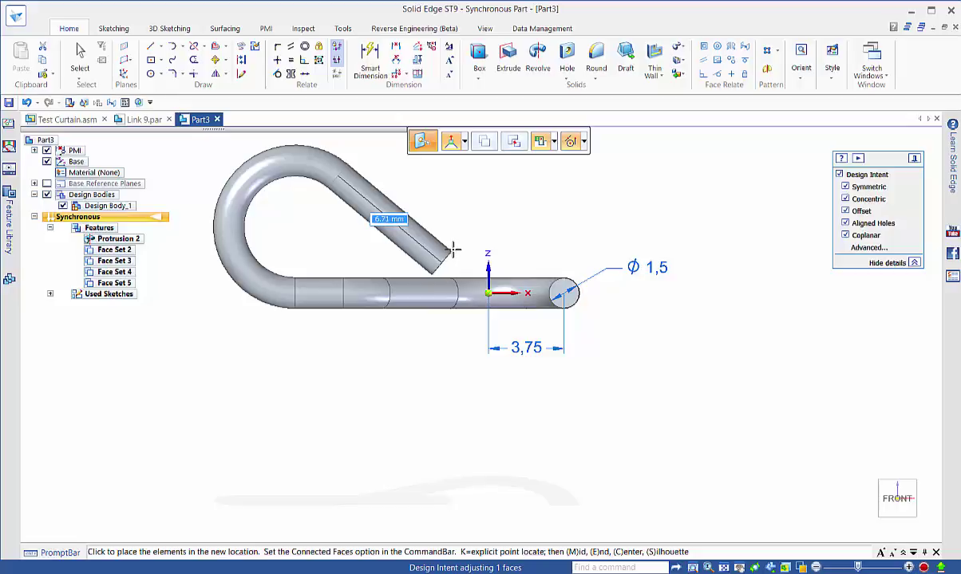
type("6.")
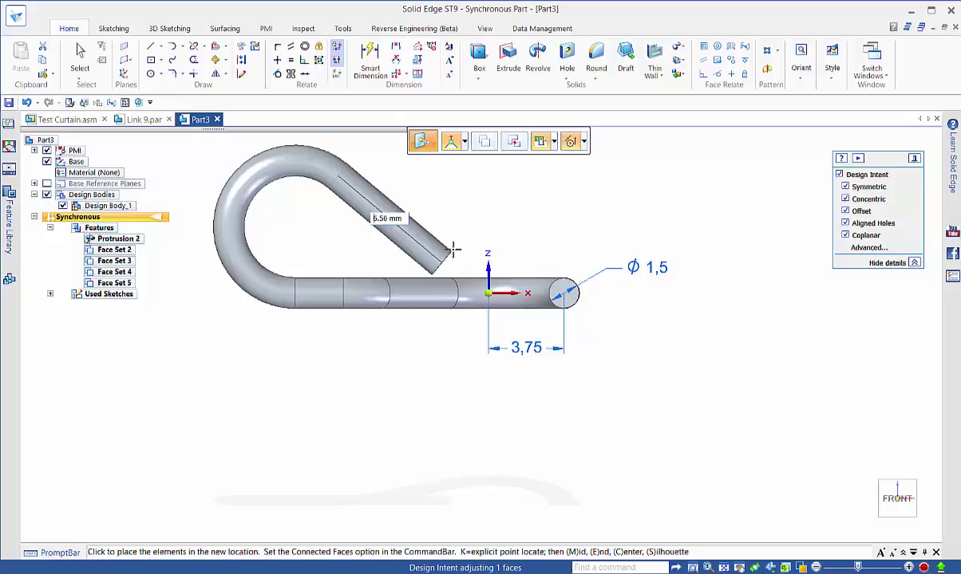
type("5")
key("Return")
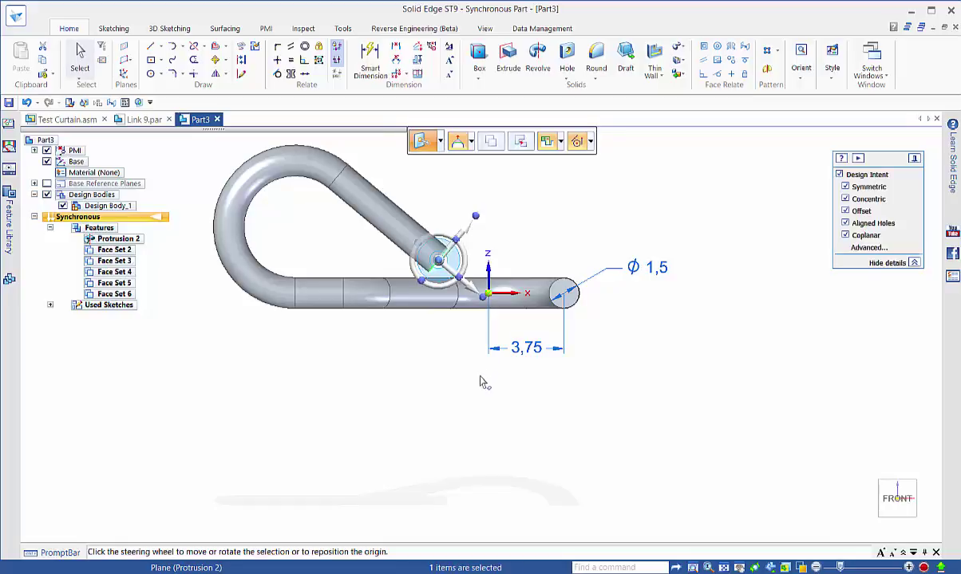
key("Escape")
Hide the PMI dimensions and the base coordinate system
middle_click_drag(514, 428, 455, 483)
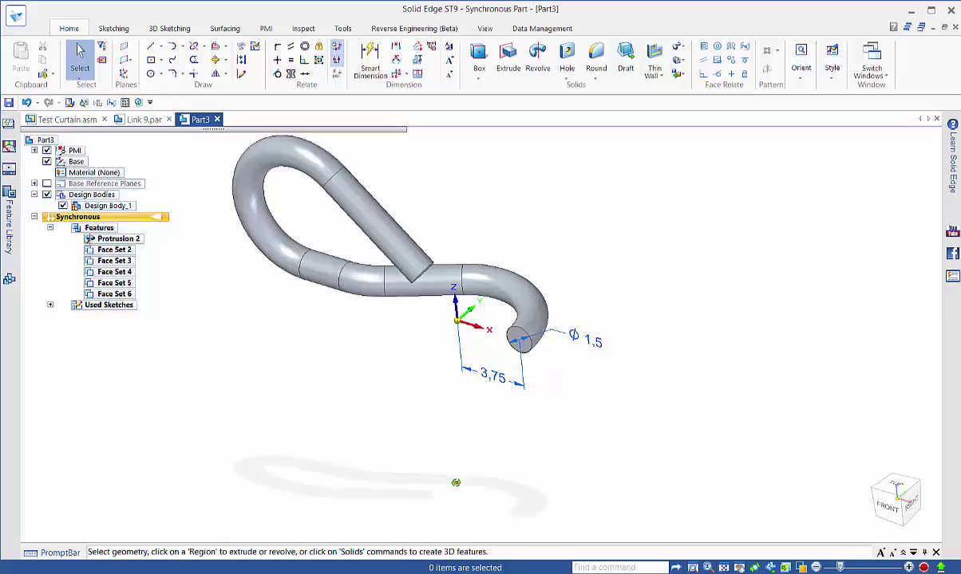
left_click(46, 150)
left_click(46, 161)
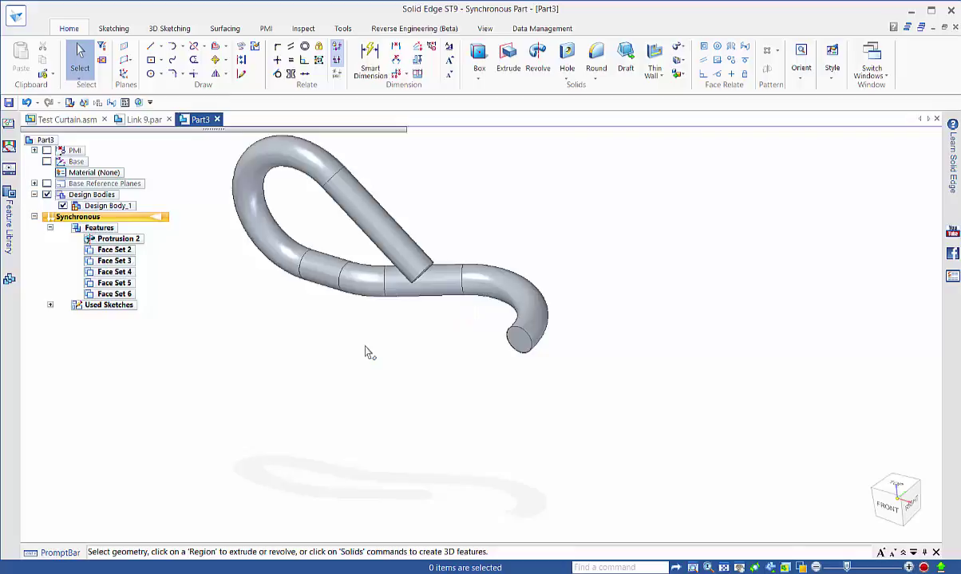
Select the whole wire body, show the base coordinate system, and mirror the body about its XZ plane to complete the link
middle_click_drag(369, 353, 511, 435, "shift")
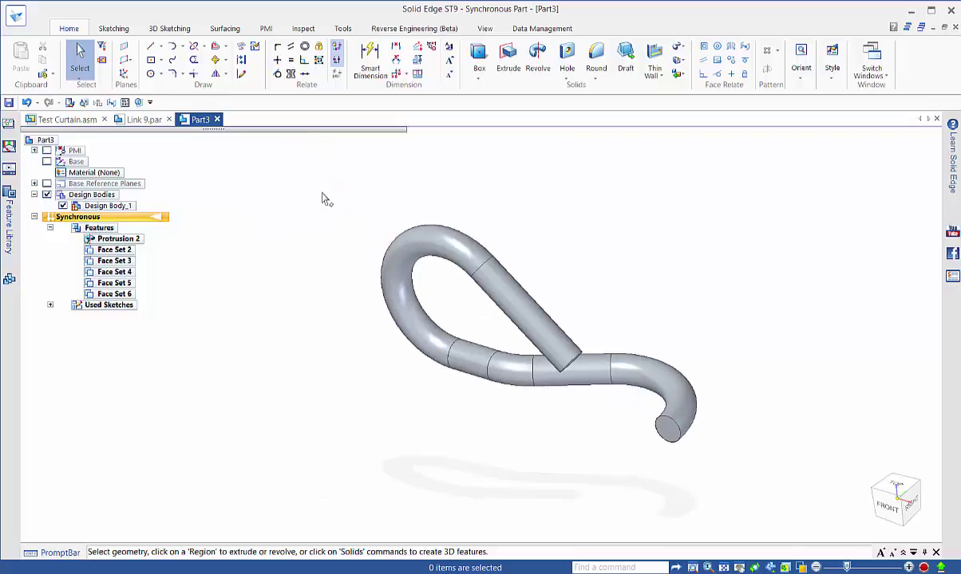
left_click_drag(323, 198, 731, 493)
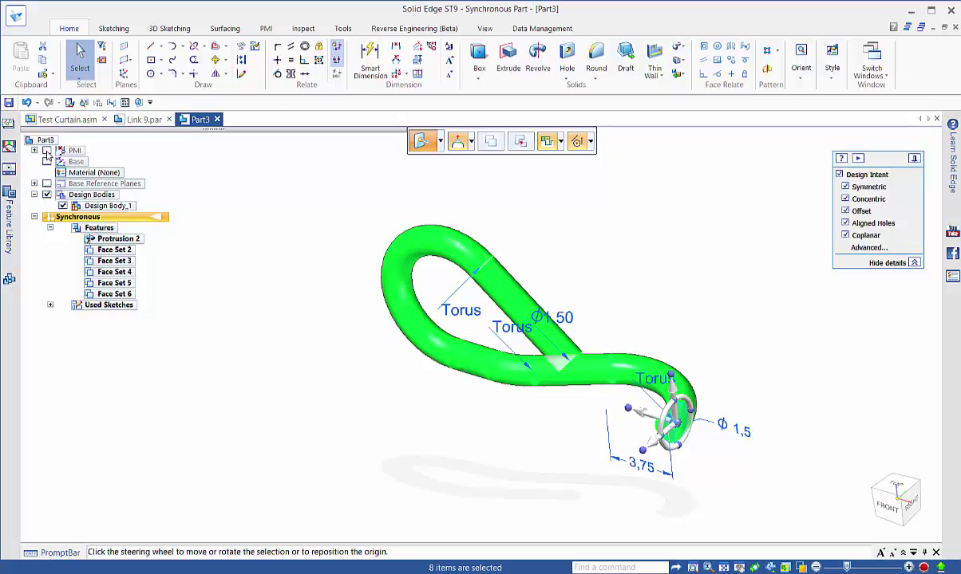
left_click(47, 162)
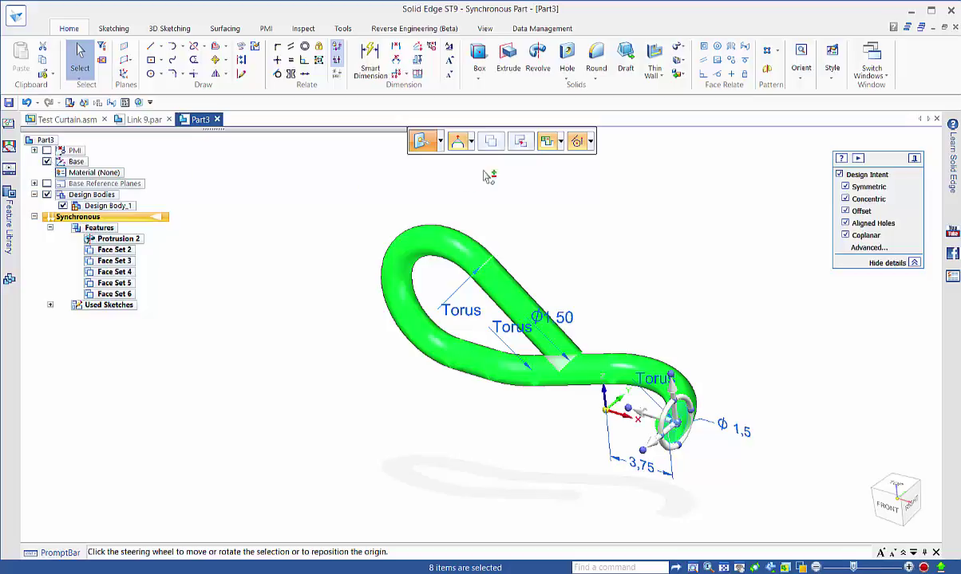
left_click(768, 73)
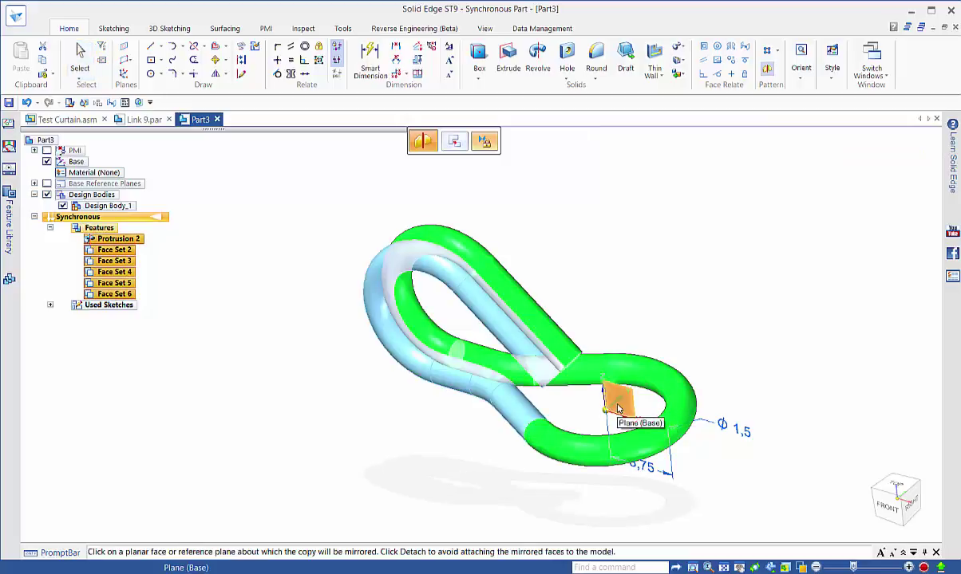
left_click(617, 408)
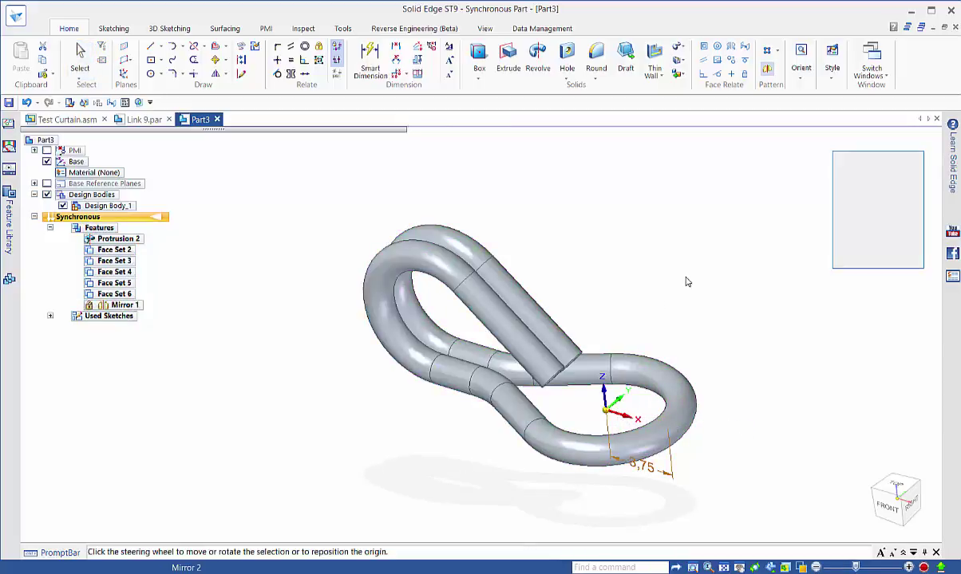
key("Escape")
key("Escape")
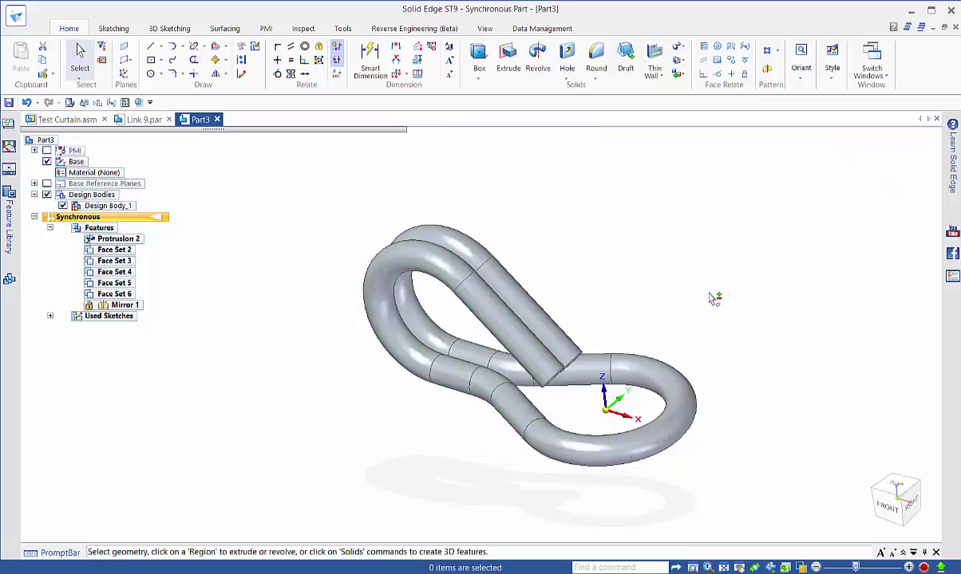
middle_click_drag(713, 299, 686, 249)
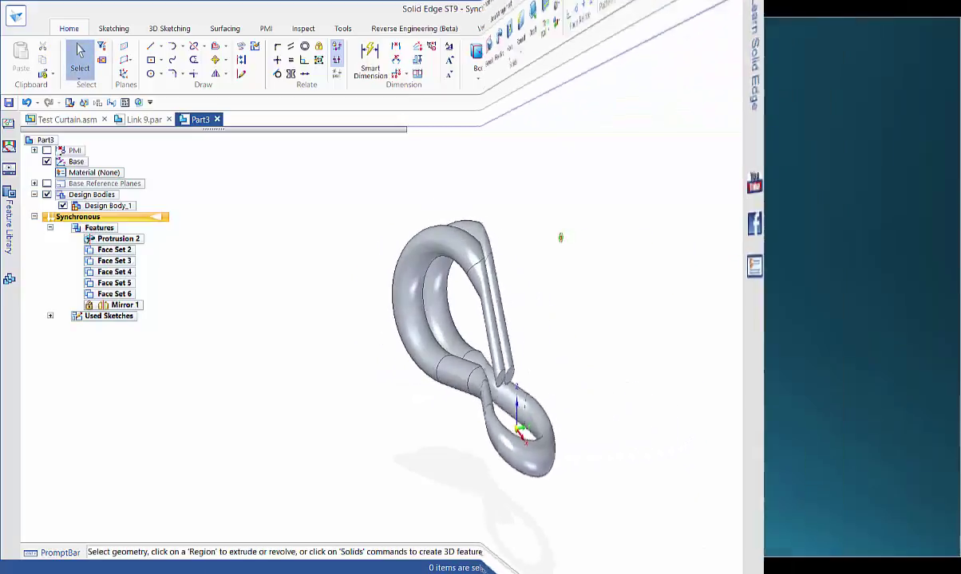